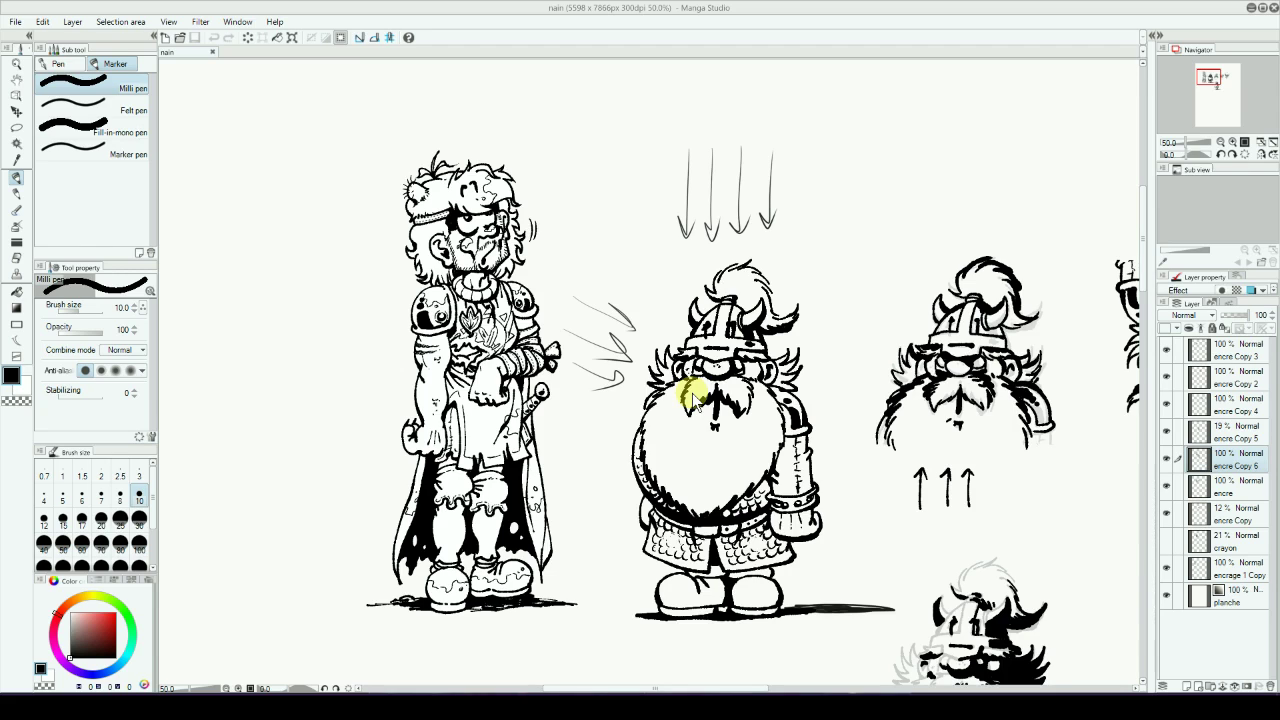
# Make a rectangular selection around the head and upper body of the tall character in the fur cap.
pyautogui.click(16, 127)
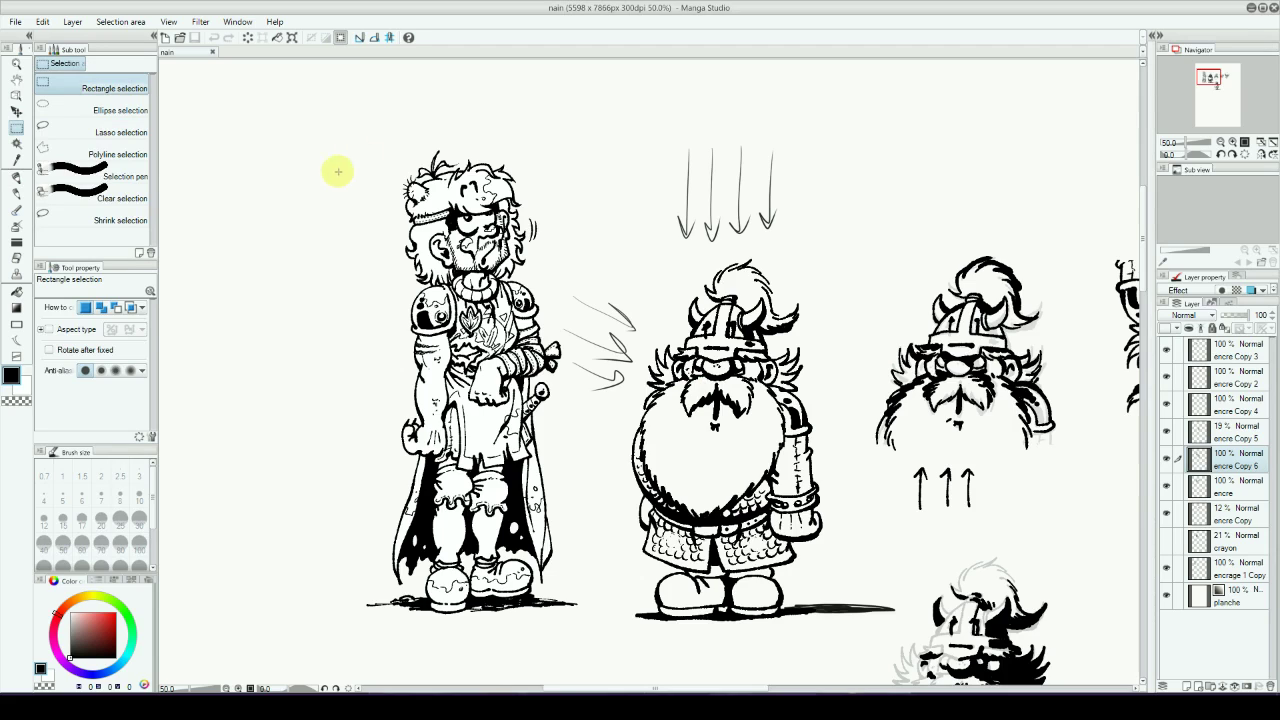
pyautogui.click(1240, 490)
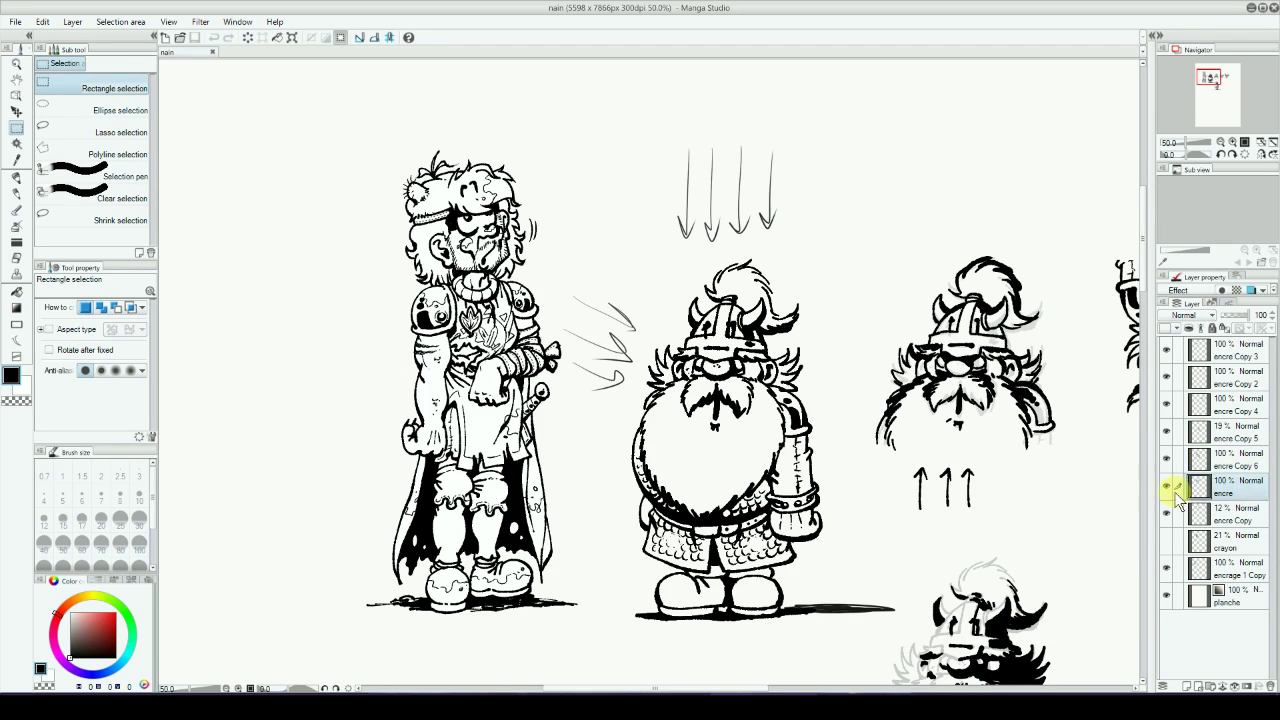
pyautogui.moveTo(365, 139); pyautogui.dragTo(565, 374)
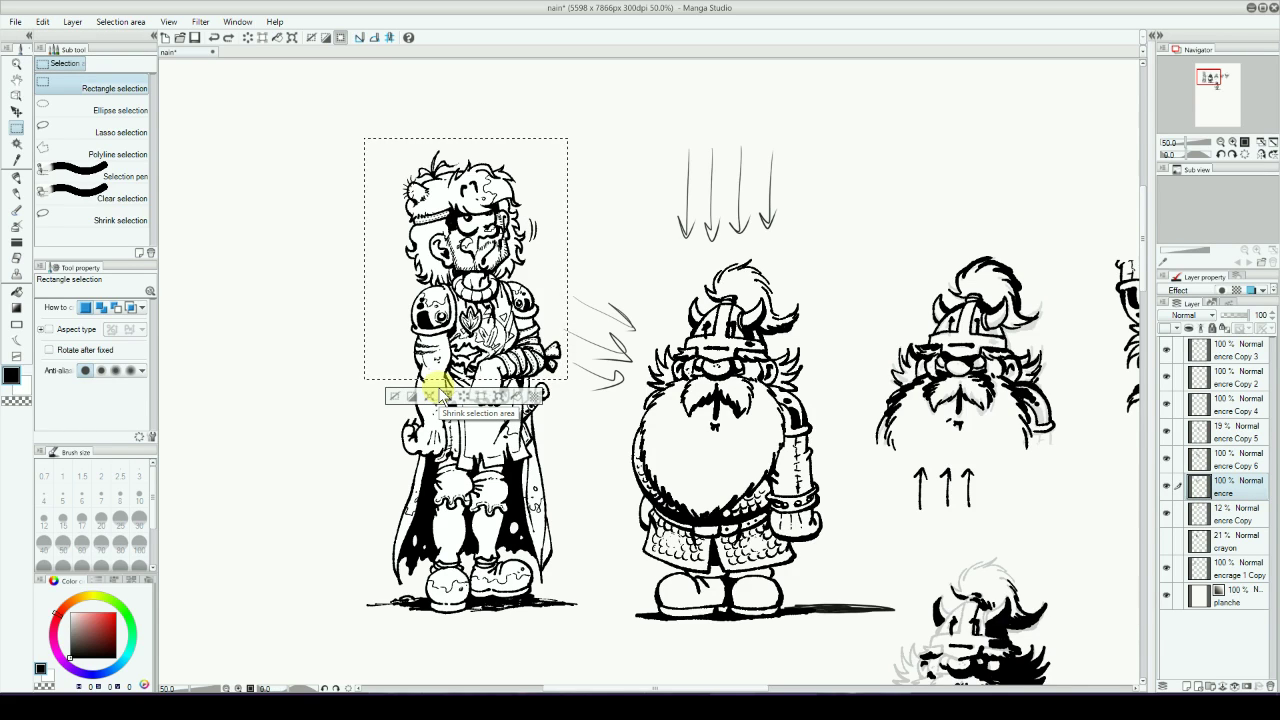
# Find the layer holding the tall character, encrage 1 Copy, and copy and paste the selected area onto a new layer.
pyautogui.click(1214, 514)
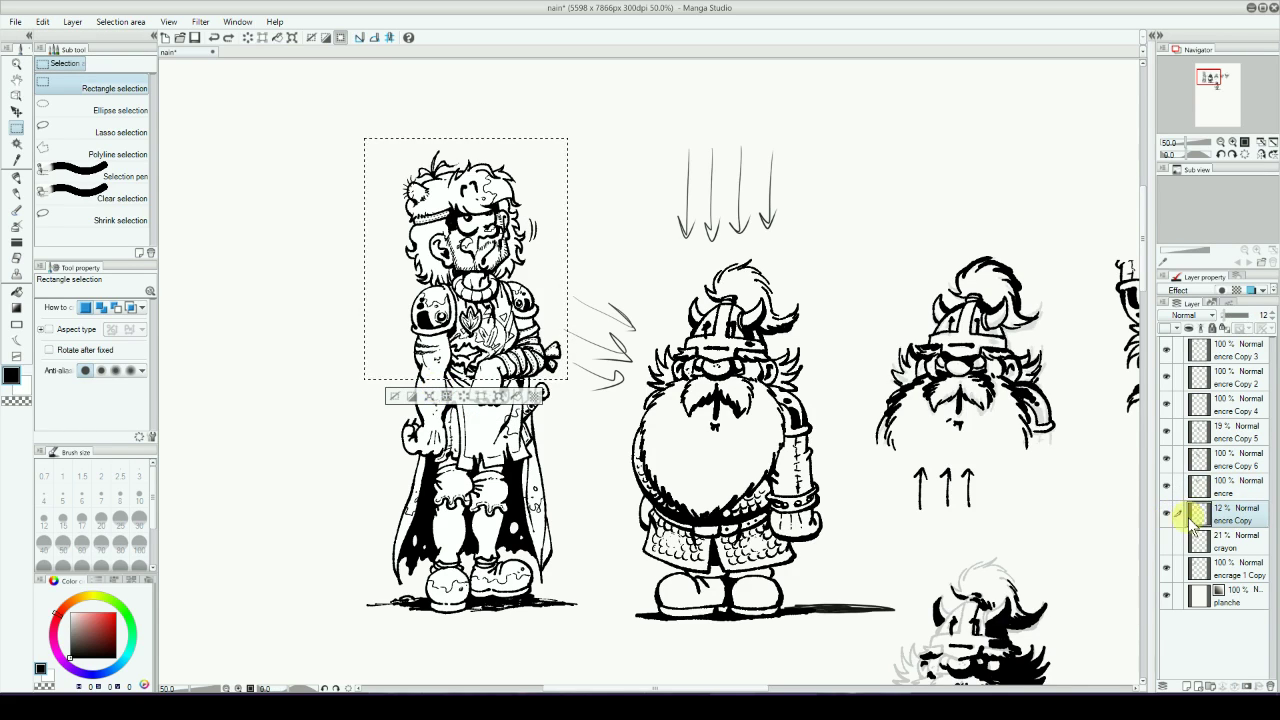
pyautogui.click(1190, 487)
pyautogui.click(1167, 490)
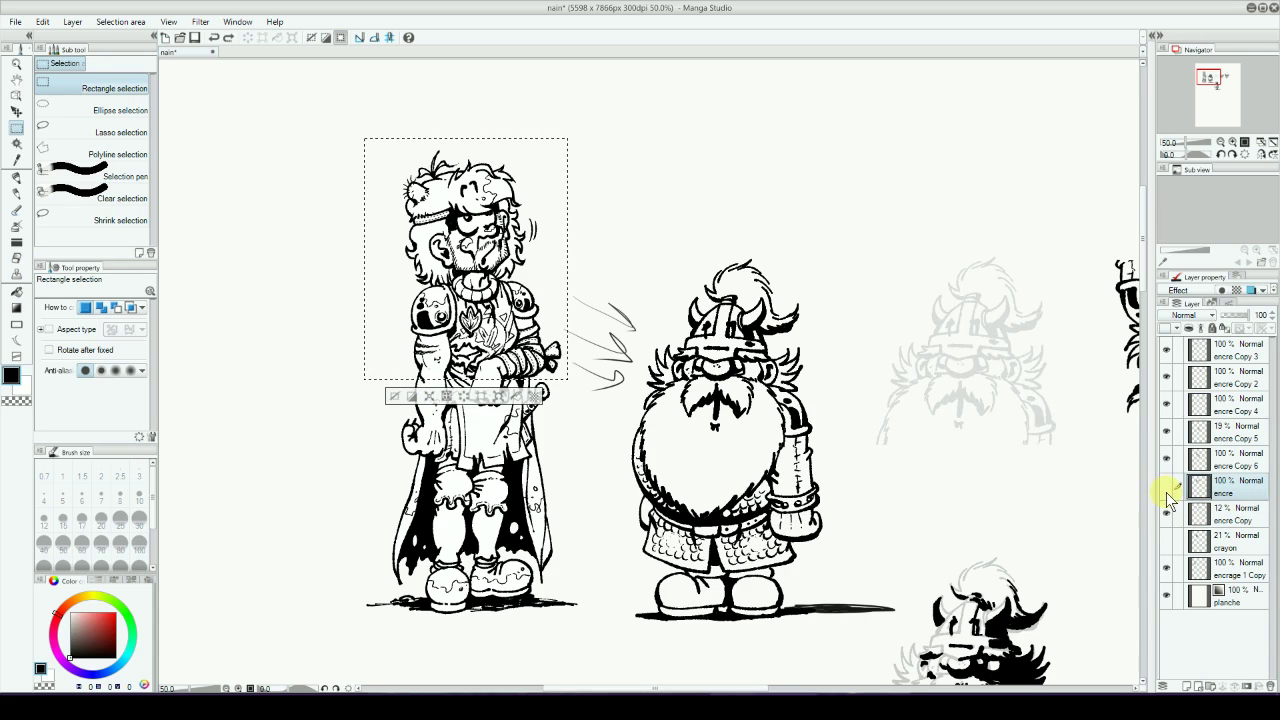
pyautogui.click(1166, 487)
pyautogui.click(1166, 570)
pyautogui.click(1167, 568)
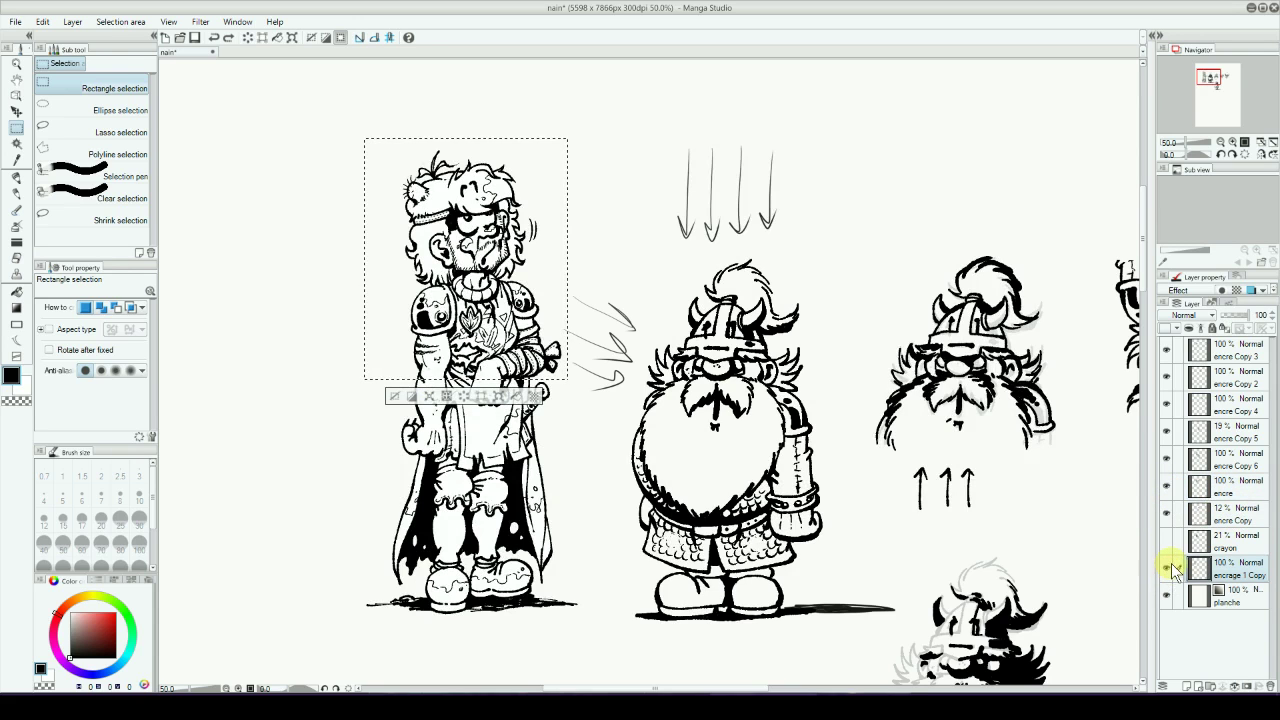
pyautogui.hotkey('ctrl', 'c')
pyautogui.hotkey('ctrl', 'v')
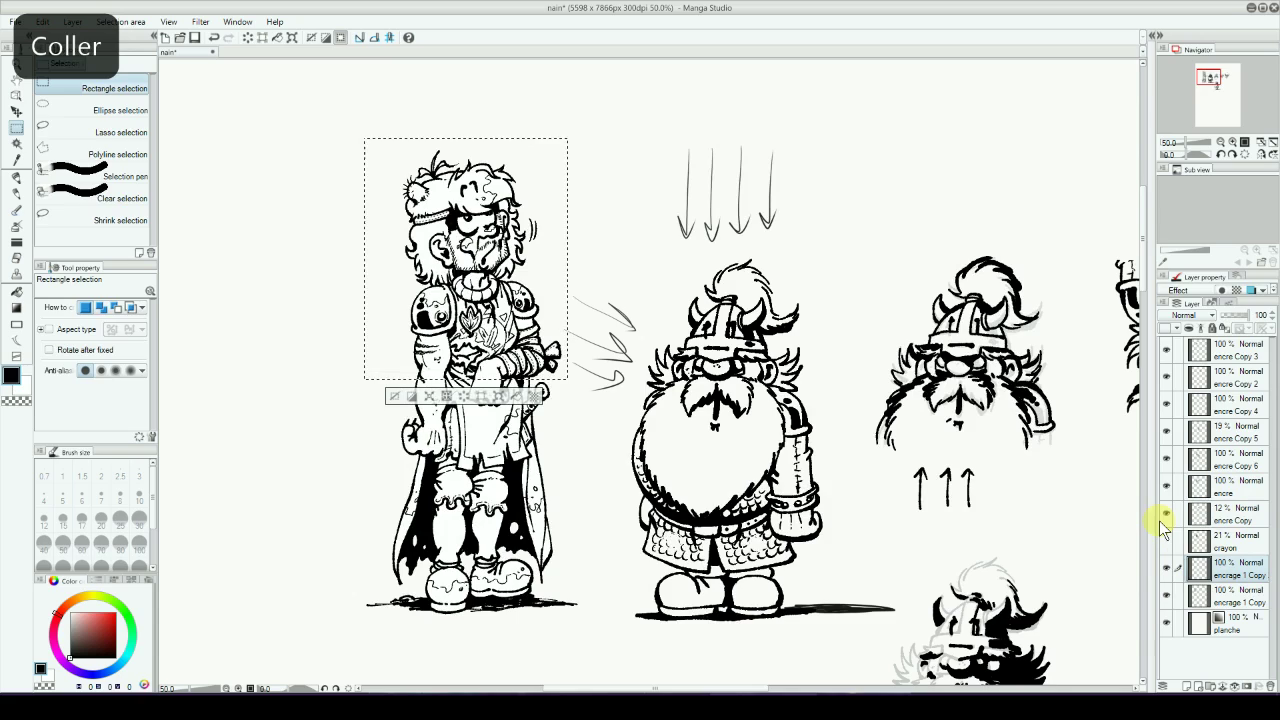
# Move the pasted bust down to the empty area of the page below the full-length figures.
pyautogui.click(16, 110)
pyautogui.moveTo(506, 299); pyautogui.dragTo(455, 520)
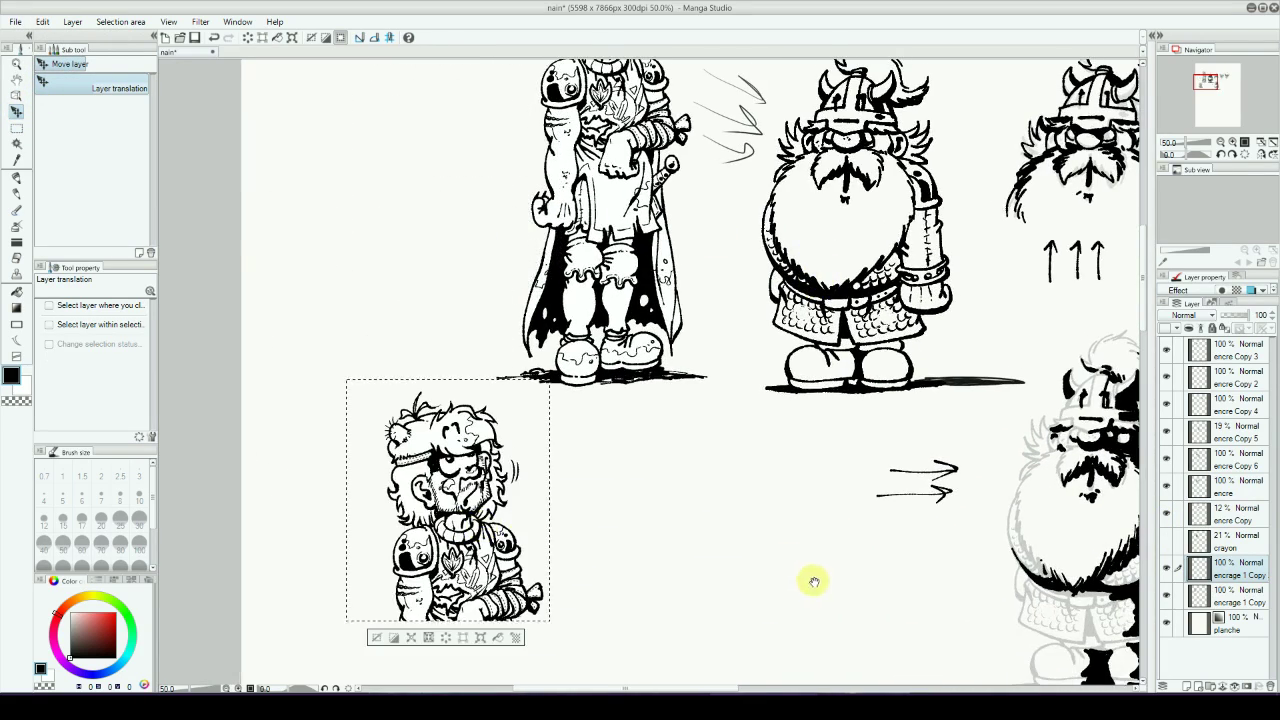
pyautogui.moveTo(814, 580); pyautogui.dragTo(789, 337)
pyautogui.moveTo(428, 298); pyautogui.dragTo(557, 563)
pyautogui.moveTo(809, 541); pyautogui.dragTo(514, 466)
pyautogui.moveTo(743, 466); pyautogui.dragTo(683, 426)
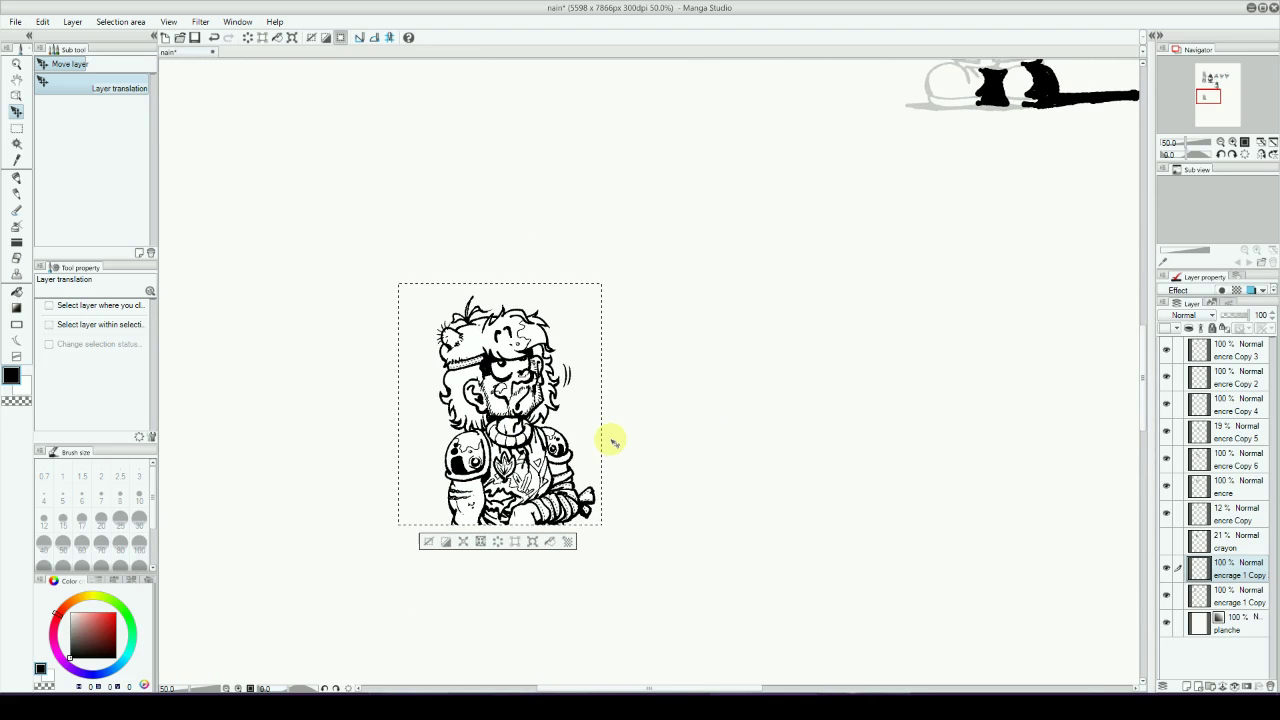
pyautogui.scroll(1, 613, 440)
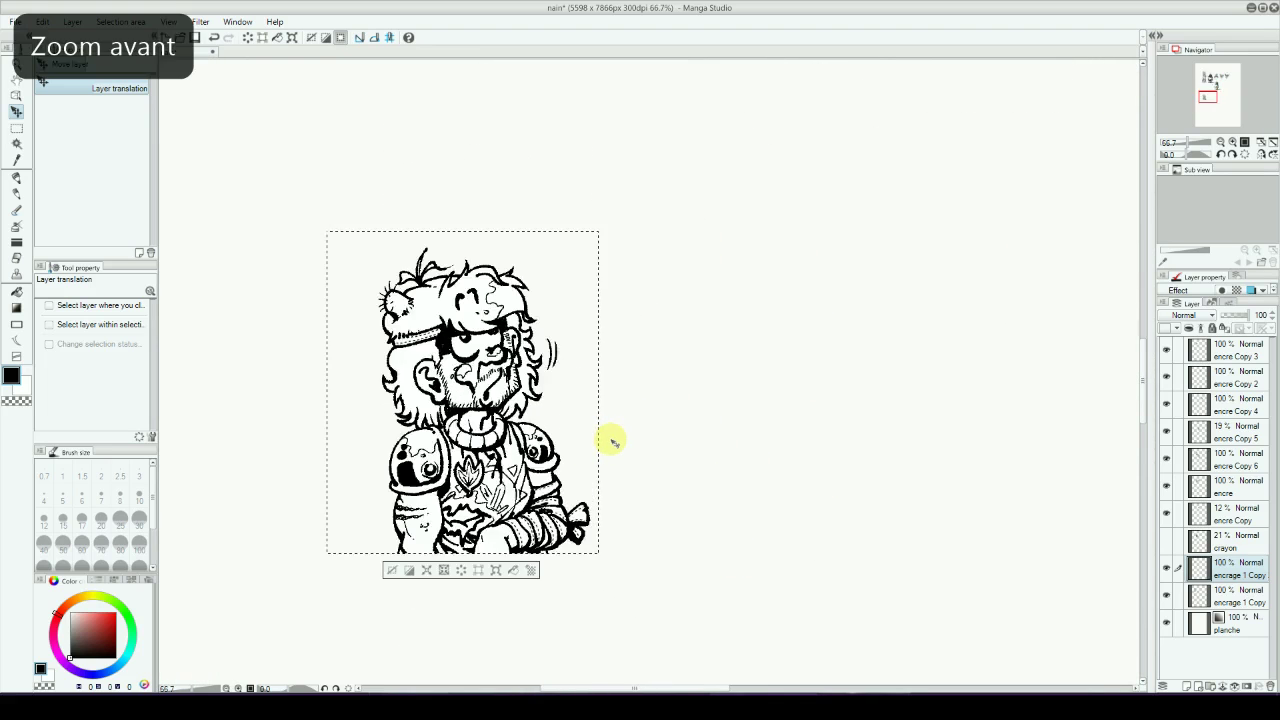
# Deselect the area and reduce the pasted bust layer's opacity to 12%.
pyautogui.click(1238, 543)
pyautogui.click(16, 127)
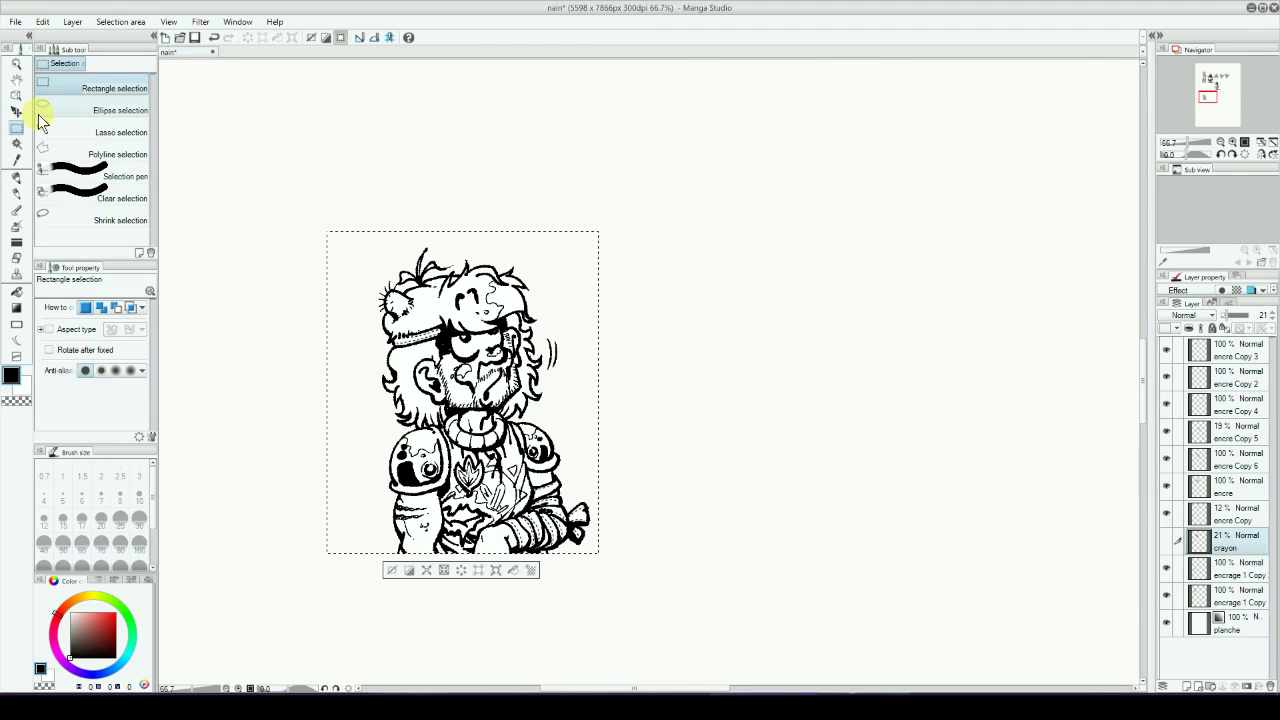
pyautogui.click(700, 430)
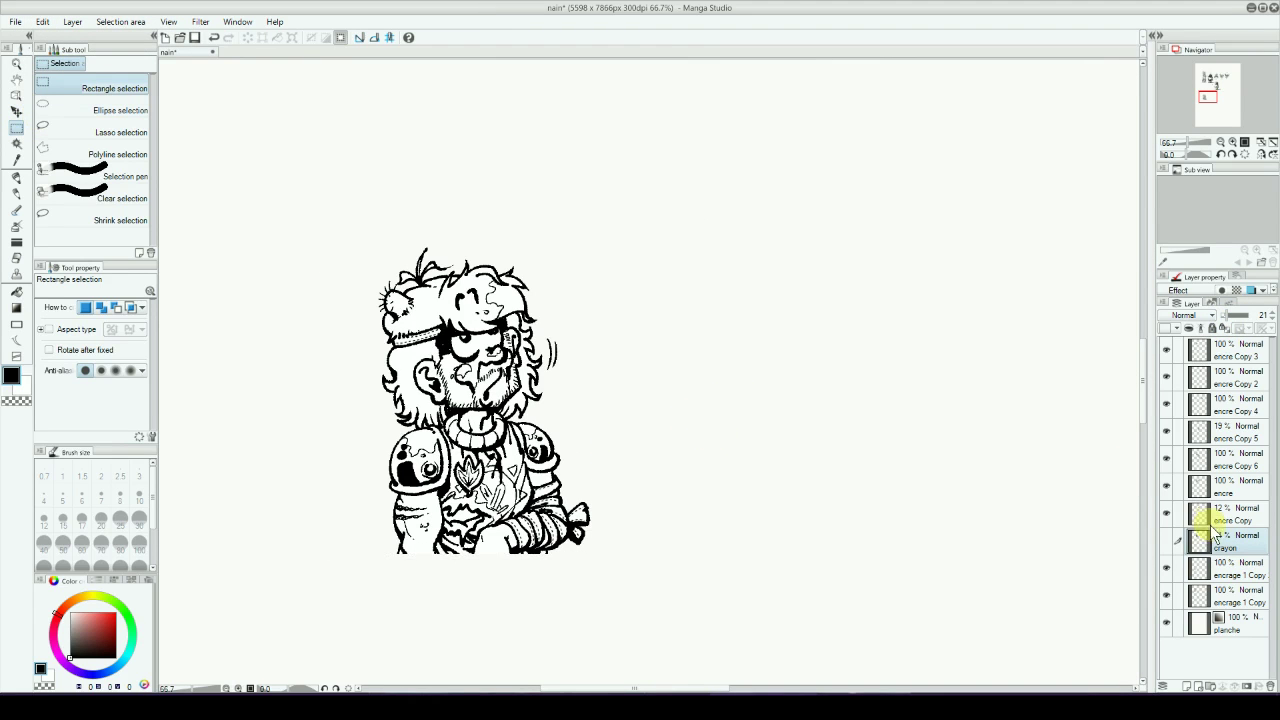
pyautogui.click(1257, 577)
pyautogui.moveTo(1246, 314); pyautogui.dragTo(1233, 320)
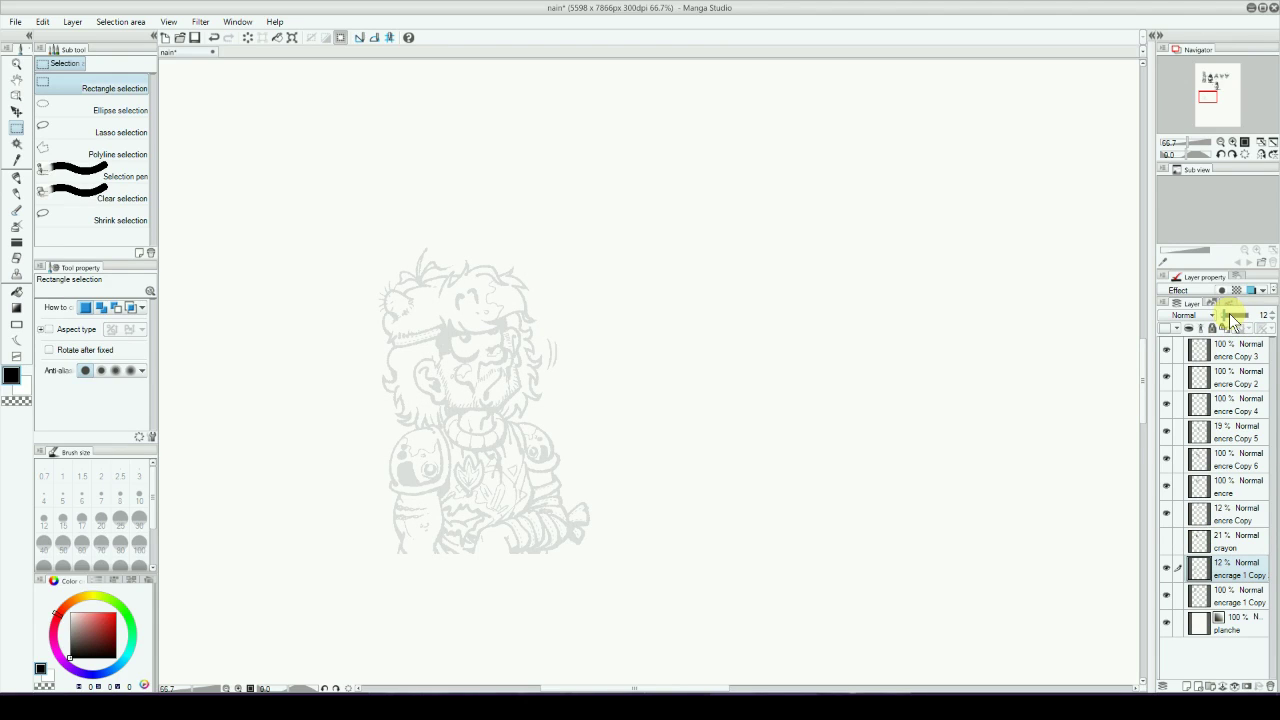
# On the encre layer, ink the fur cap with its ear, tuft and band over the faded bust, using the Milli pen at size 5.
pyautogui.click(16, 176)
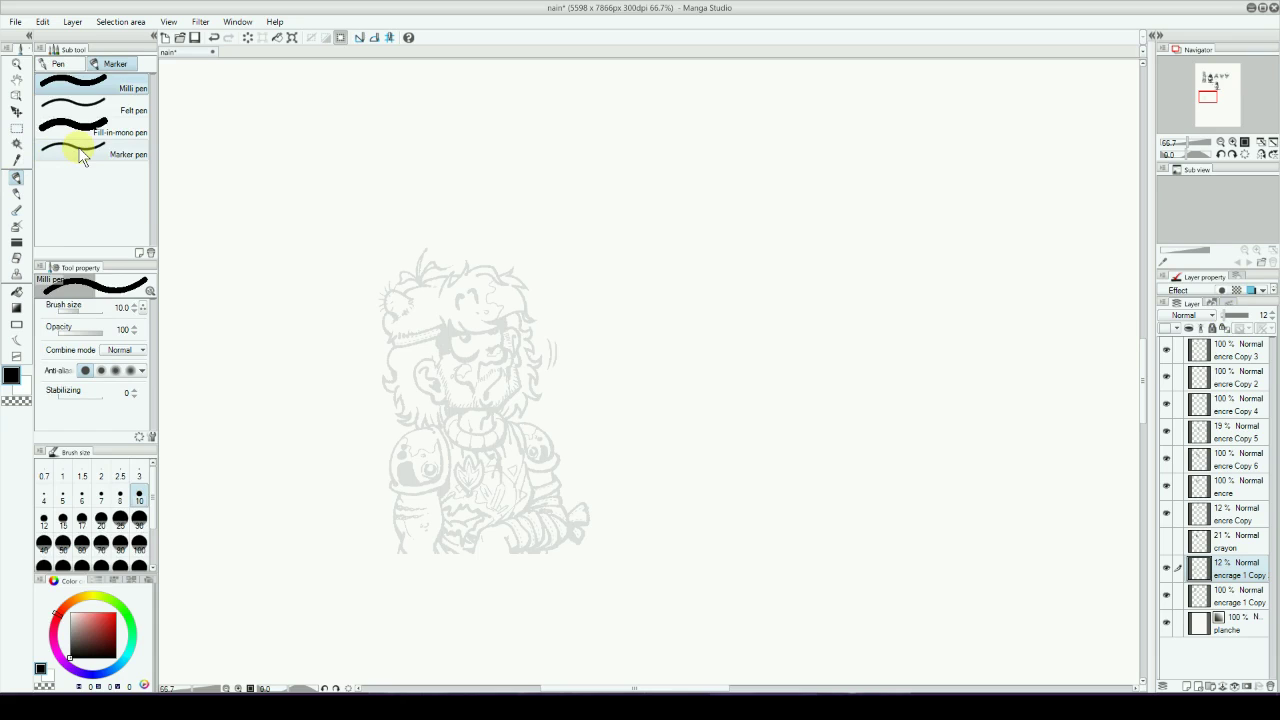
pyautogui.click(64, 494)
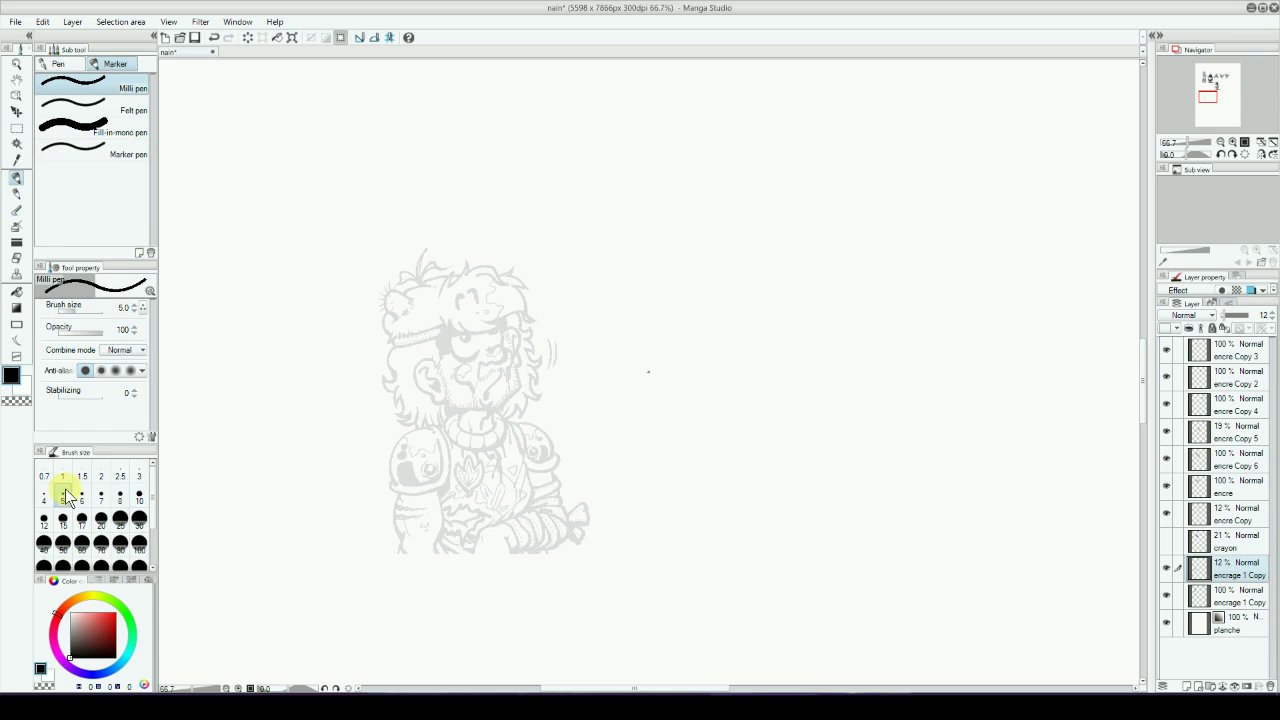
pyautogui.hotkey('ctrl', '+')
pyautogui.moveTo(680, 410)
pyautogui.mouseDown()
pyautogui.moveTo(772, 436)
pyautogui.moveTo(766, 412)
pyautogui.mouseUp()
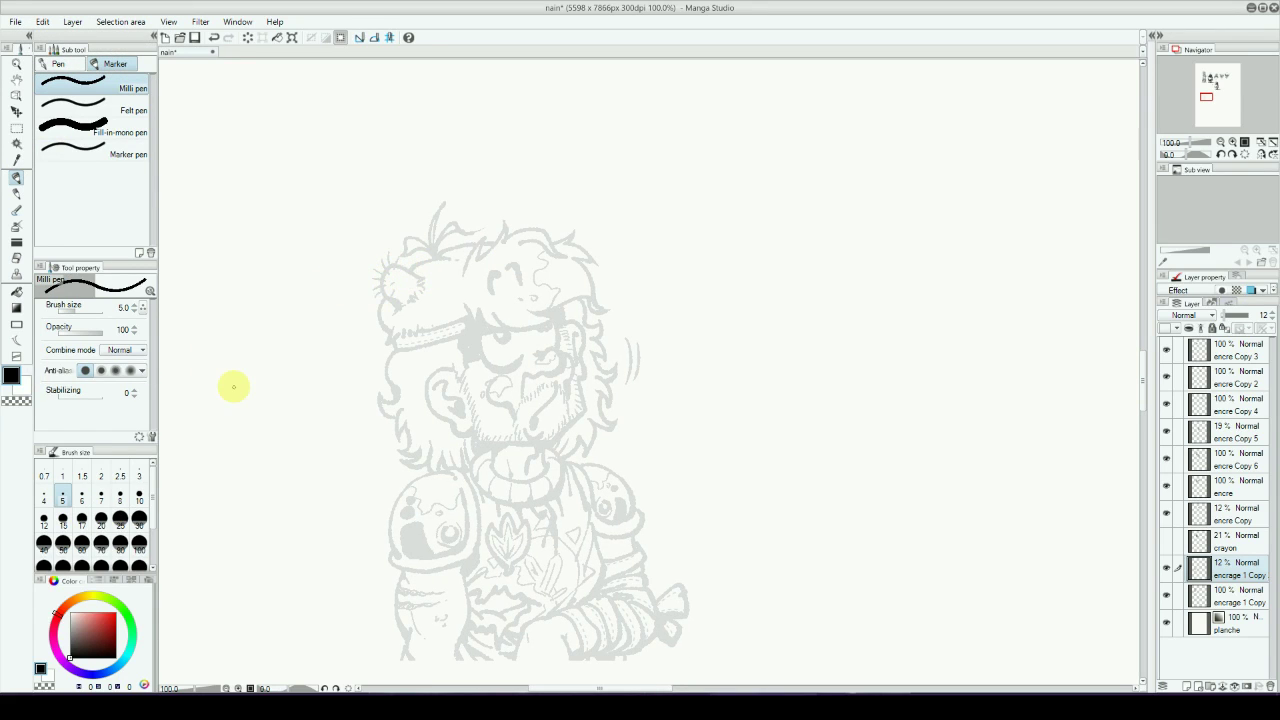
pyautogui.click(1232, 487)
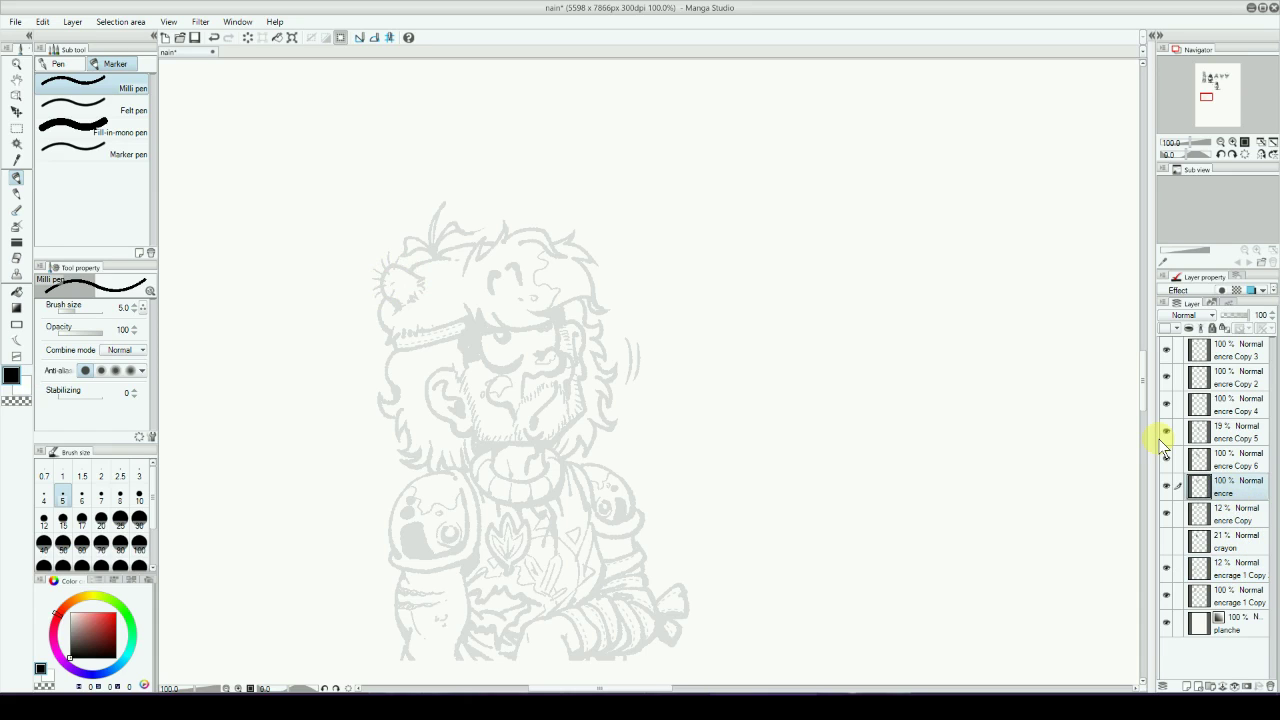
pyautogui.moveTo(418, 275)
pyautogui.mouseDown()
pyautogui.moveTo(378, 286)
pyautogui.moveTo(393, 304)
pyautogui.moveTo(385, 336)
pyautogui.moveTo(470, 316)
pyautogui.mouseUp()
pyautogui.moveTo(408, 271)
pyautogui.mouseDown()
pyautogui.moveTo(469, 255)
pyautogui.moveTo(508, 225)
pyautogui.moveTo(570, 256)
pyautogui.moveTo(574, 243)
pyautogui.moveTo(600, 310)
pyautogui.moveTo(576, 298)
pyautogui.moveTo(496, 318)
pyautogui.moveTo(468, 308)
pyautogui.moveTo(474, 325)
pyautogui.moveTo(508, 332)
pyautogui.moveTo(543, 306)
pyautogui.mouseUp()
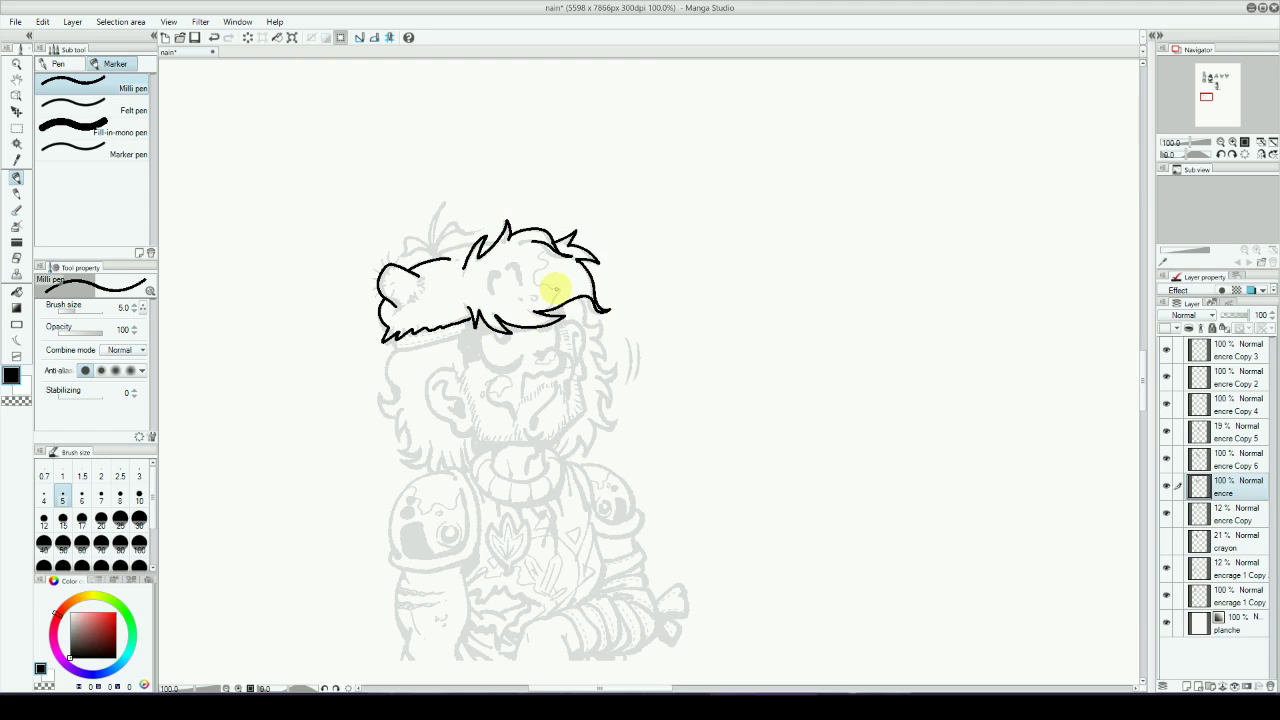
pyautogui.moveTo(429, 251)
pyautogui.mouseDown()
pyautogui.moveTo(443, 243)
pyautogui.moveTo(445, 255)
pyautogui.mouseUp()
pyautogui.moveTo(391, 294)
pyautogui.mouseDown()
pyautogui.moveTo(398, 305)
pyautogui.moveTo(414, 286)
pyautogui.moveTo(366, 277)
pyautogui.moveTo(397, 267)
pyautogui.moveTo(394, 280)
pyautogui.mouseUp()
pyautogui.moveTo(490, 292); pyautogui.dragTo(521, 282)
pyautogui.moveTo(394, 343); pyautogui.dragTo(486, 323)
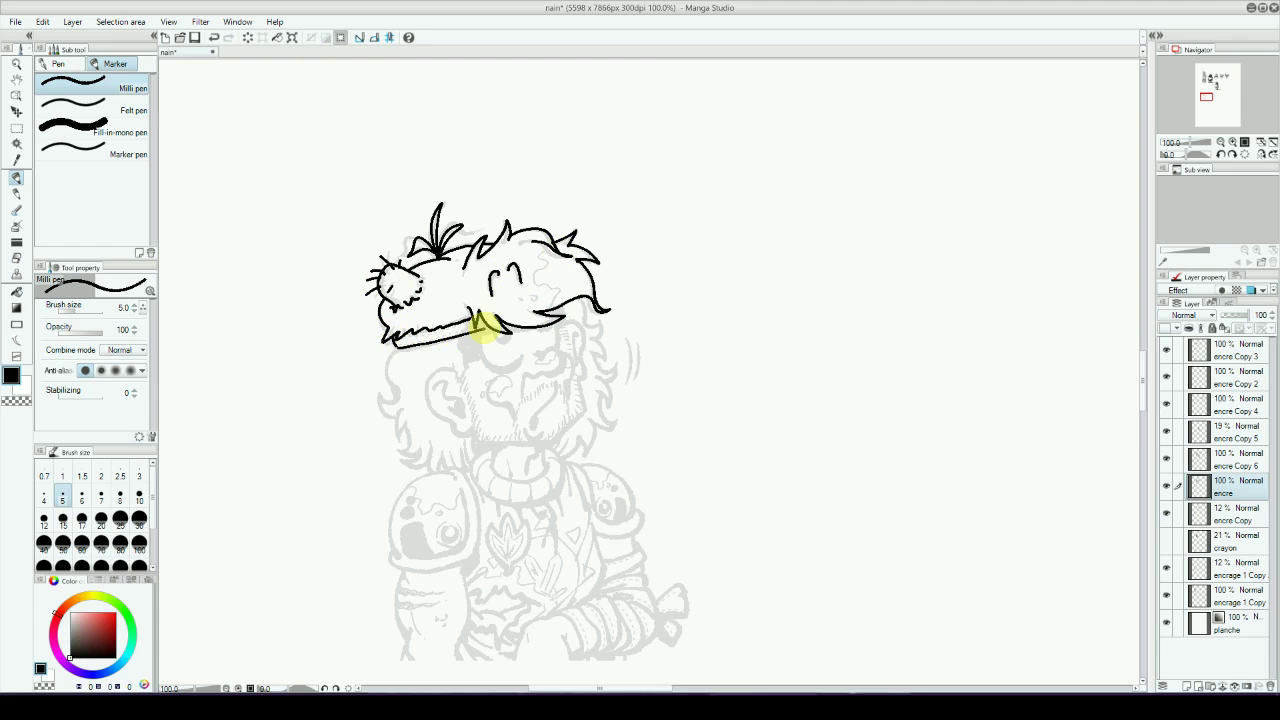
# Trace the character's eyes, nose, mouth, jaw and ears in even pen lines.
pyautogui.moveTo(545, 356)
pyautogui.mouseDown()
pyautogui.moveTo(534, 351)
pyautogui.moveTo(540, 363)
pyautogui.moveTo(521, 376)
pyautogui.moveTo(521, 403)
pyautogui.mouseUp()
pyautogui.moveTo(480, 322)
pyautogui.mouseDown()
pyautogui.moveTo(500, 366)
pyautogui.moveTo(519, 373)
pyautogui.mouseUp()
pyautogui.moveTo(548, 312); pyautogui.dragTo(557, 333)
pyautogui.moveTo(487, 368); pyautogui.dragTo(516, 420)
pyautogui.moveTo(549, 380); pyautogui.dragTo(530, 437)
pyautogui.moveTo(447, 364); pyautogui.dragTo(452, 428)
pyautogui.moveTo(571, 306); pyautogui.dragTo(563, 403)
# Ink the collar, both shoulder guards and the hair around the face over the faded bust.
pyautogui.moveTo(478, 440); pyautogui.dragTo(548, 442)
pyautogui.moveTo(574, 386)
pyautogui.mouseDown()
pyautogui.moveTo(545, 440)
pyautogui.moveTo(486, 457)
pyautogui.moveTo(534, 449)
pyautogui.moveTo(488, 470)
pyautogui.moveTo(510, 395)
pyautogui.mouseUp()
pyautogui.moveTo(494, 399)
pyautogui.mouseDown()
pyautogui.moveTo(432, 443)
pyautogui.moveTo(446, 478)
pyautogui.moveTo(495, 492)
pyautogui.mouseUp()
pyautogui.moveTo(512, 396)
pyautogui.mouseDown()
pyautogui.moveTo(509, 491)
pyautogui.moveTo(496, 436)
pyautogui.moveTo(500, 468)
pyautogui.mouseUp()
pyautogui.moveTo(497, 265)
pyautogui.mouseDown()
pyautogui.moveTo(435, 312)
pyautogui.moveTo(437, 357)
pyautogui.moveTo(478, 400)
pyautogui.mouseUp()
pyautogui.moveTo(632, 232)
pyautogui.mouseDown()
pyautogui.moveTo(651, 334)
pyautogui.moveTo(632, 404)
pyautogui.moveTo(663, 406)
pyautogui.moveTo(634, 429)
pyautogui.moveTo(646, 438)
pyautogui.mouseUp()
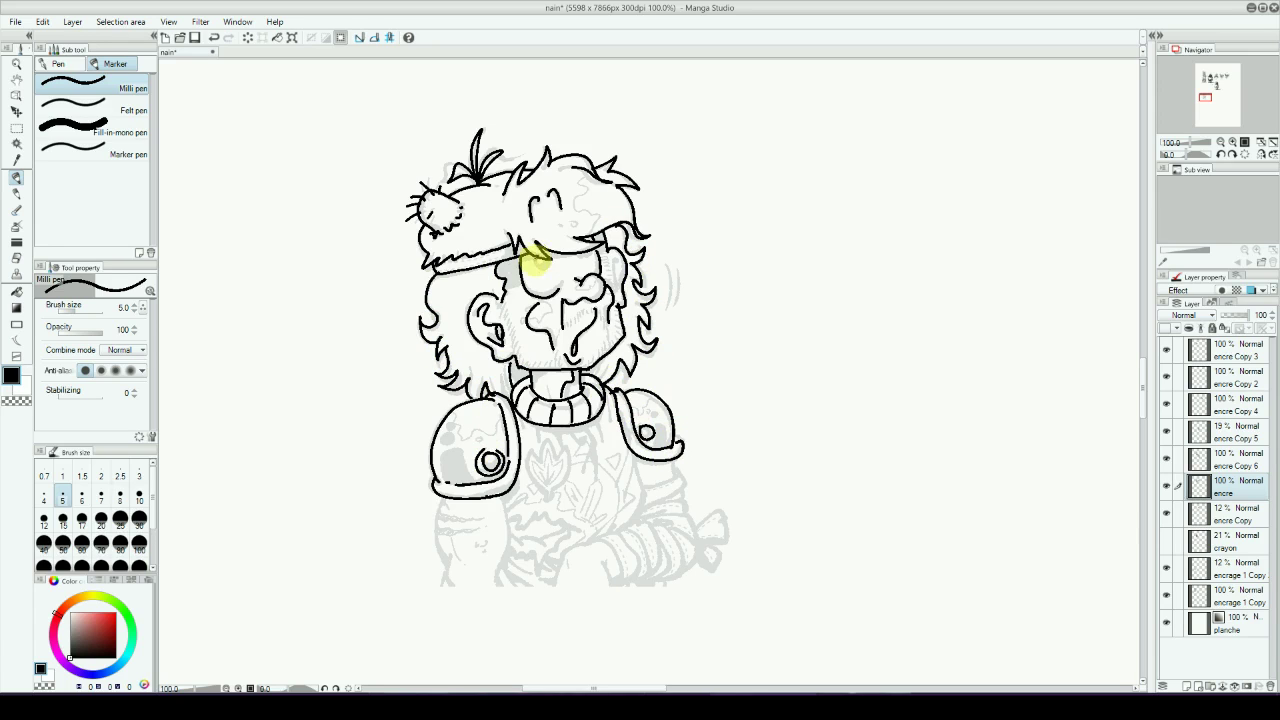
# Hatch the shadows beneath the cap, around the nose and ear, and on both sides of the neck.
pyautogui.moveTo(614, 236); pyautogui.dragTo(594, 306)
pyautogui.moveTo(478, 330); pyautogui.dragTo(502, 354)
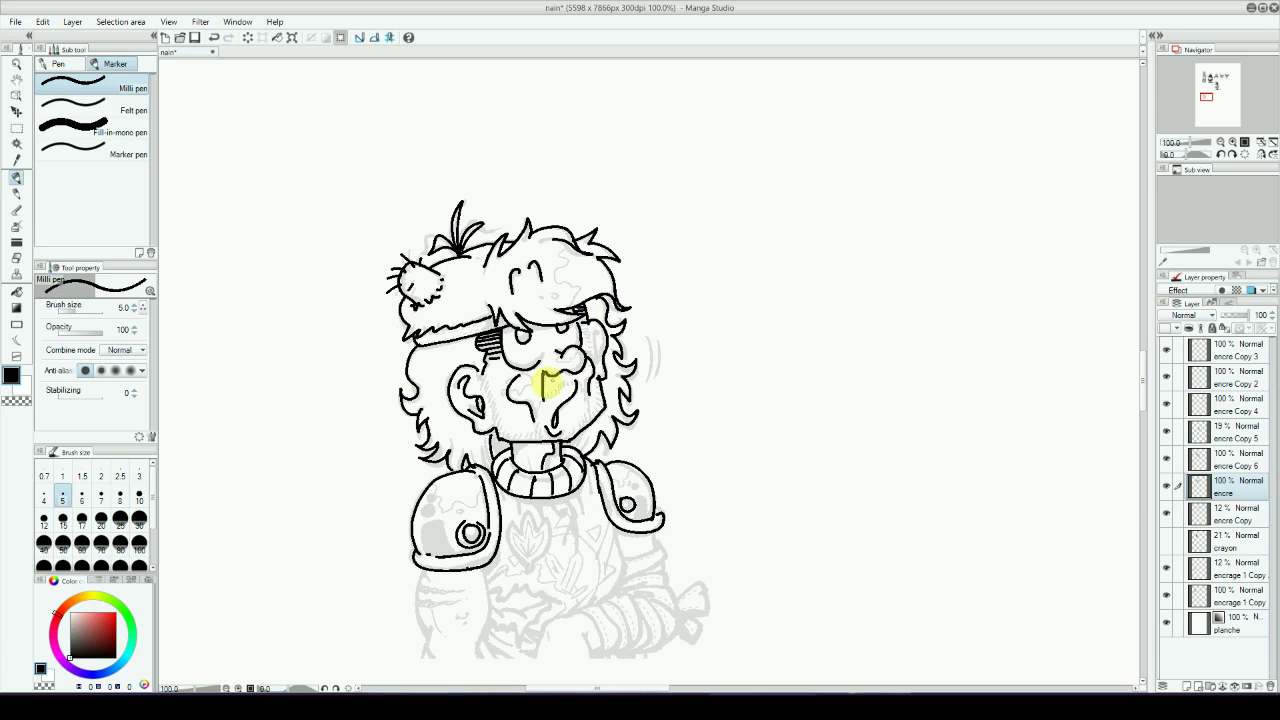
pyautogui.moveTo(514, 398); pyautogui.dragTo(524, 412)
pyautogui.moveTo(593, 383)
pyautogui.mouseDown()
pyautogui.moveTo(606, 334)
pyautogui.moveTo(597, 349)
pyautogui.mouseUp()
pyautogui.moveTo(522, 452)
pyautogui.mouseDown()
pyautogui.moveTo(489, 429)
pyautogui.moveTo(508, 445)
pyautogui.moveTo(470, 465)
pyautogui.mouseUp()
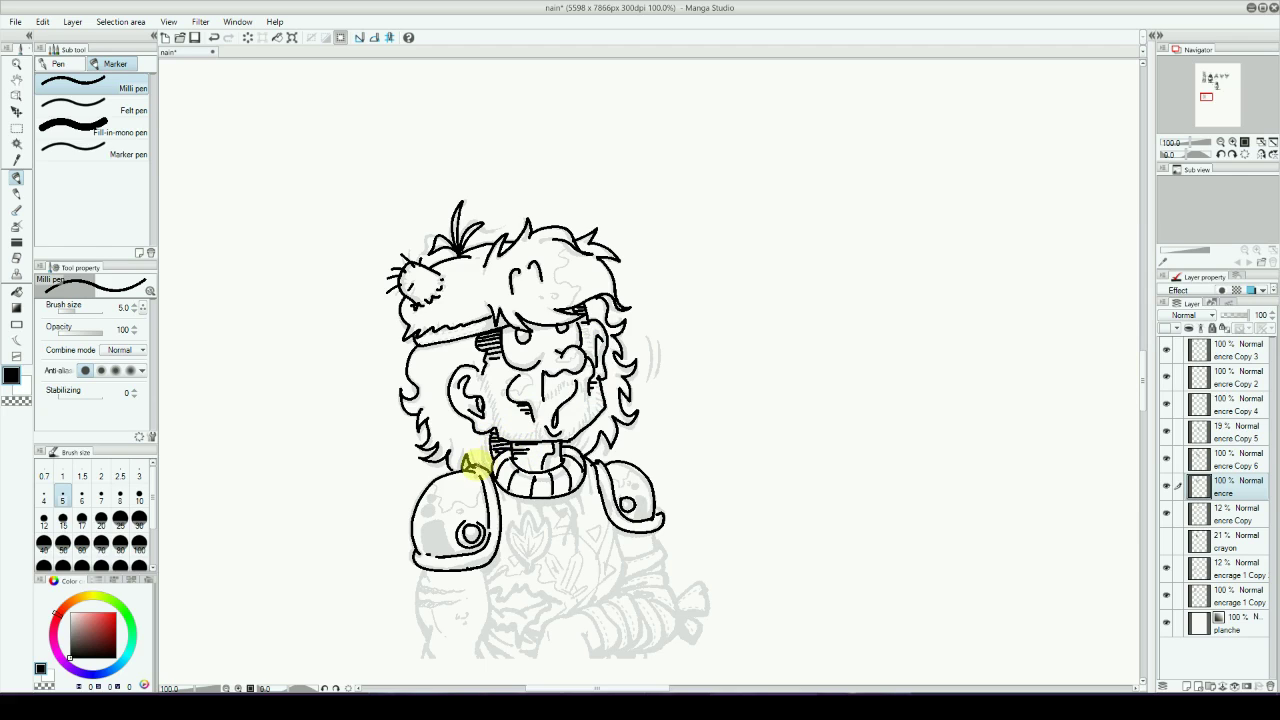
pyautogui.moveTo(560, 444); pyautogui.dragTo(582, 440)
# Add hatching to both shoulder guards and draw the clothing folds below the collar.
pyautogui.moveTo(424, 549); pyautogui.dragTo(452, 546)
pyautogui.moveTo(426, 554)
pyautogui.mouseDown()
pyautogui.moveTo(450, 552)
pyautogui.moveTo(452, 528)
pyautogui.mouseUp()
pyautogui.moveTo(426, 518)
pyautogui.mouseDown()
pyautogui.moveTo(440, 514)
pyautogui.moveTo(436, 497)
pyautogui.mouseUp()
pyautogui.moveTo(638, 512); pyautogui.dragTo(652, 517)
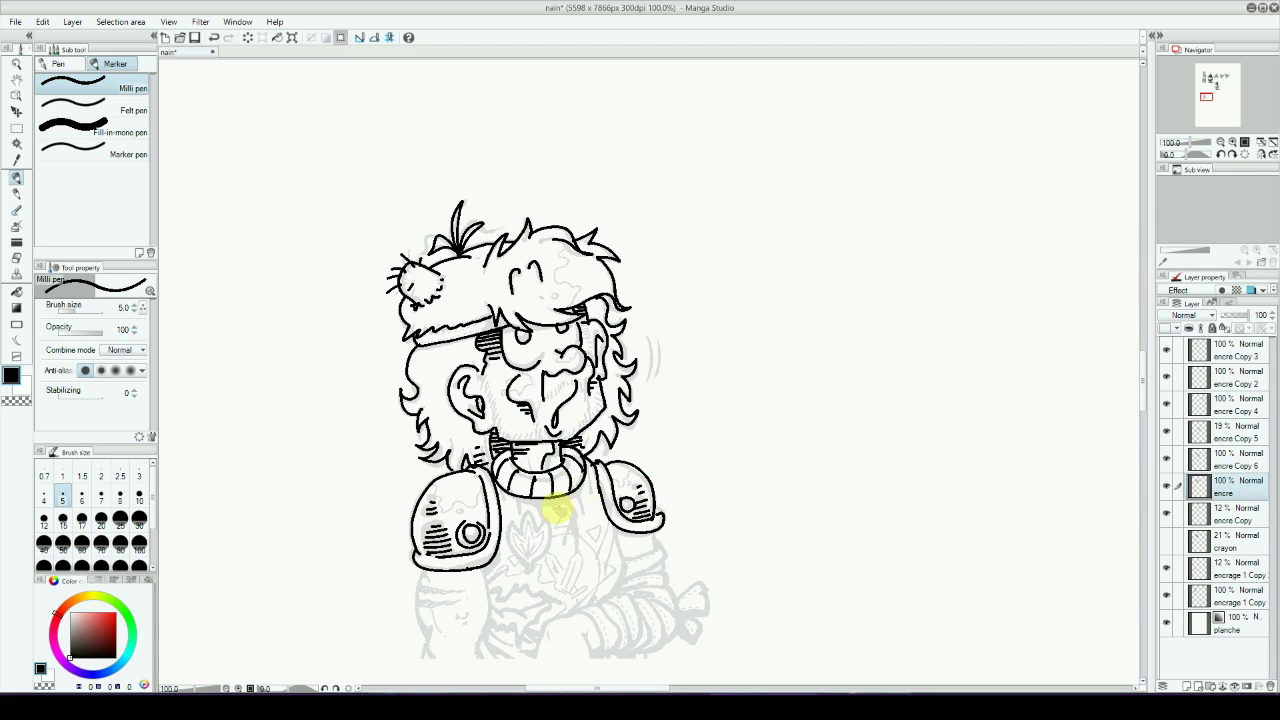
pyautogui.moveTo(558, 499); pyautogui.dragTo(578, 546)
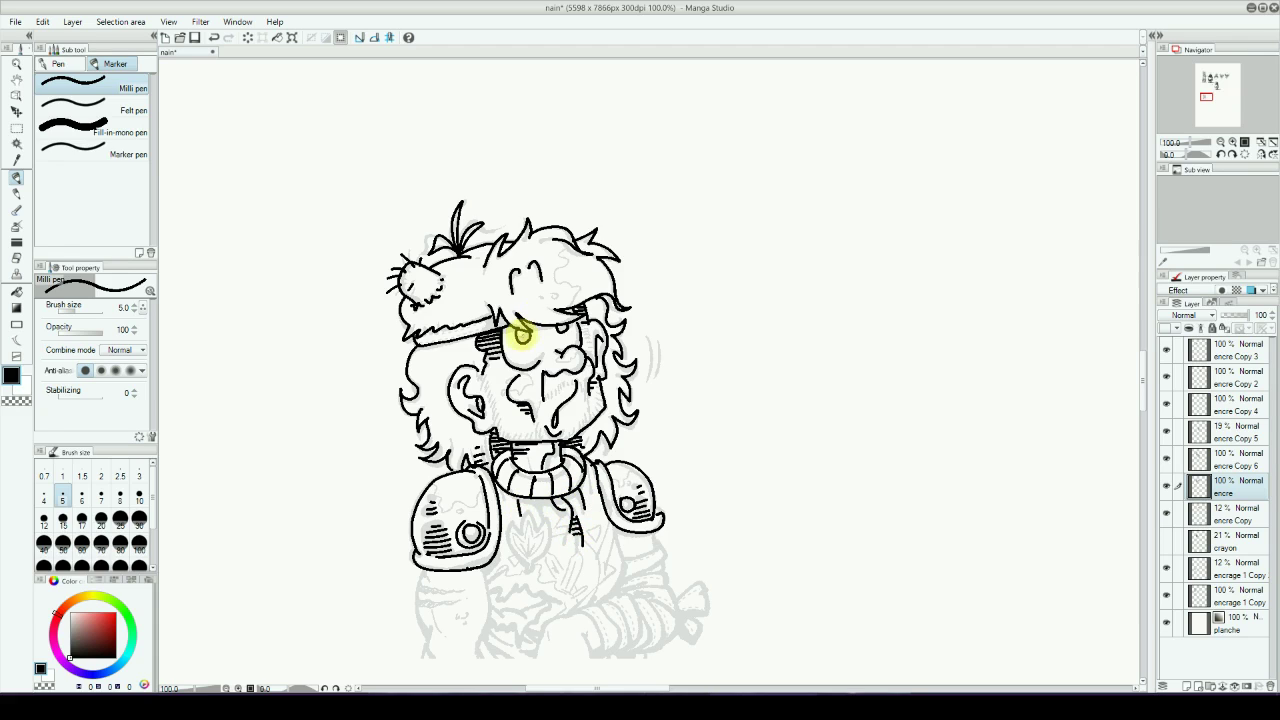
# Darken the eyes and add short hatching strokes to the hair, cap and beard stubble.
pyautogui.moveTo(558, 312); pyautogui.dragTo(576, 324)
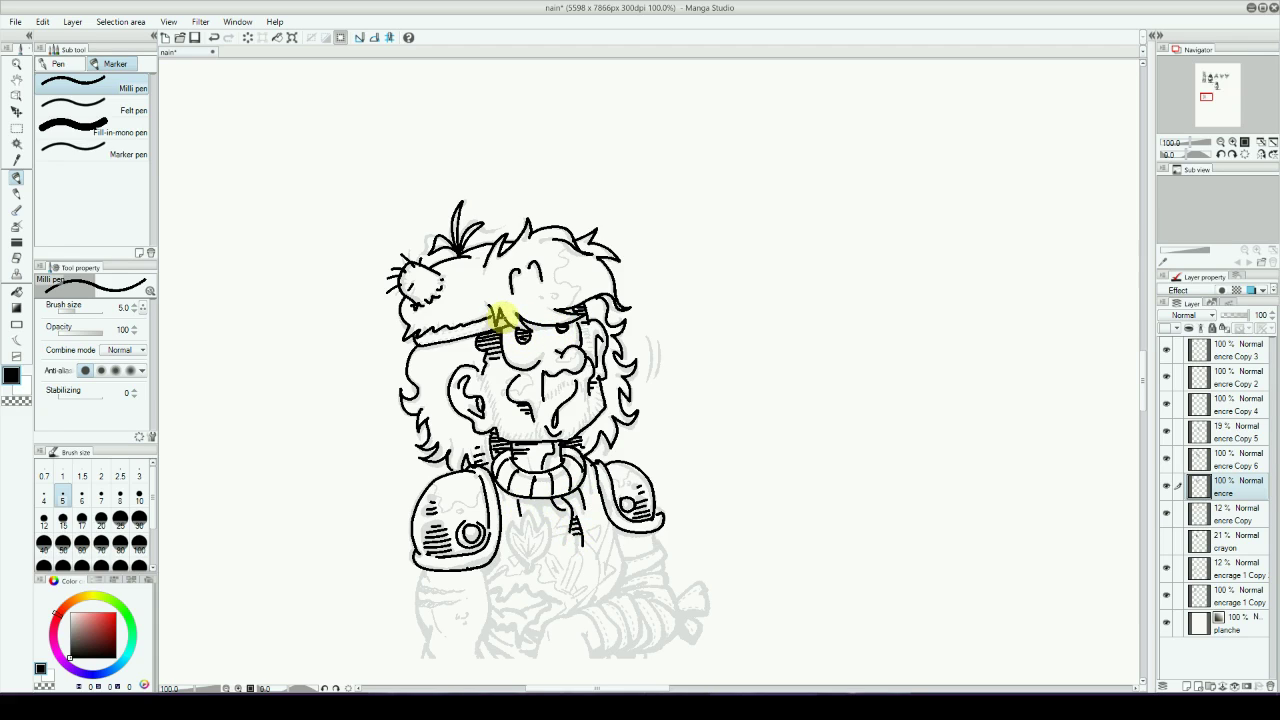
pyautogui.moveTo(497, 320); pyautogui.dragTo(491, 314)
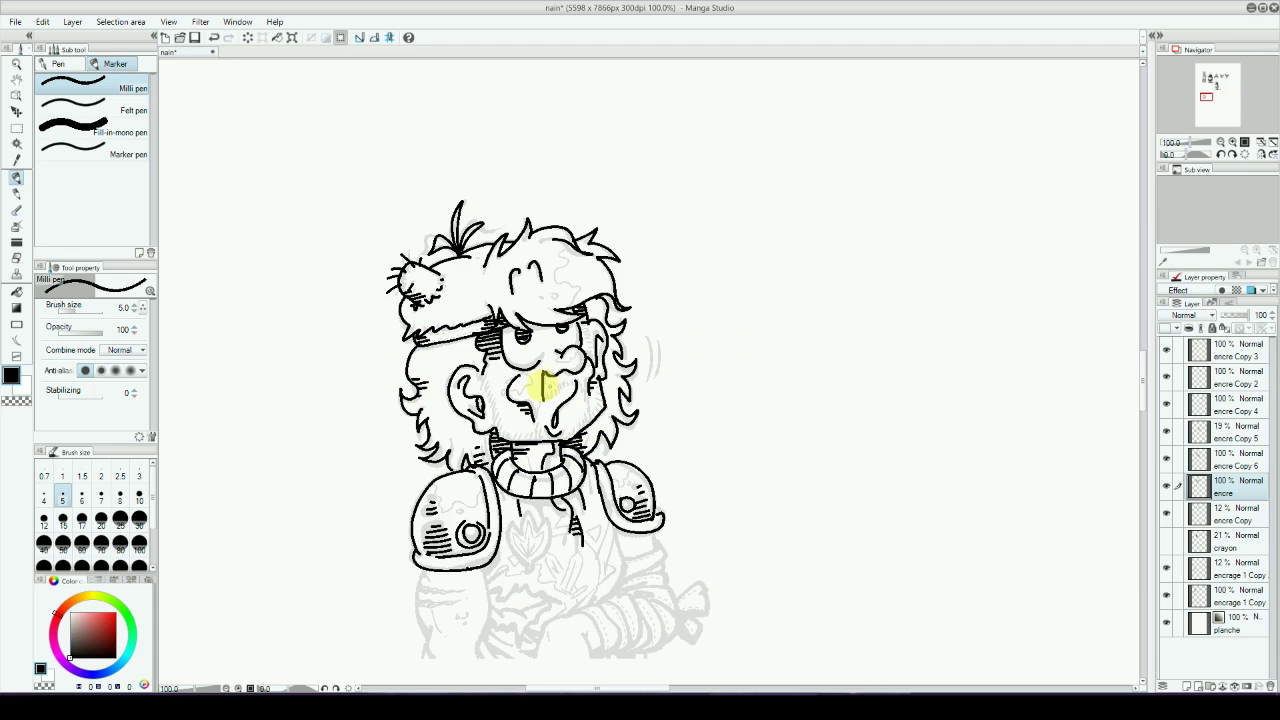
pyautogui.moveTo(487, 383)
pyautogui.mouseDown()
pyautogui.moveTo(486, 414)
pyautogui.moveTo(503, 429)
pyautogui.mouseUp()
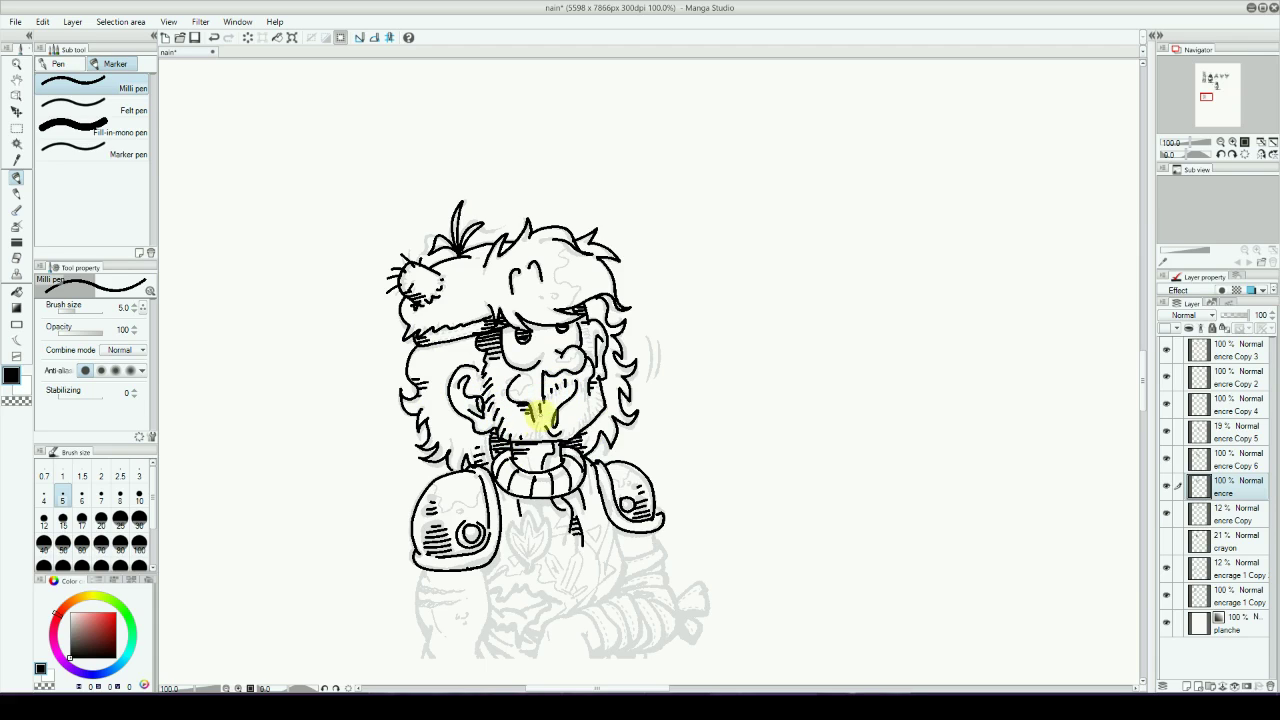
pyautogui.moveTo(578, 388)
pyautogui.mouseDown()
pyautogui.moveTo(566, 428)
pyautogui.moveTo(584, 418)
pyautogui.mouseUp()
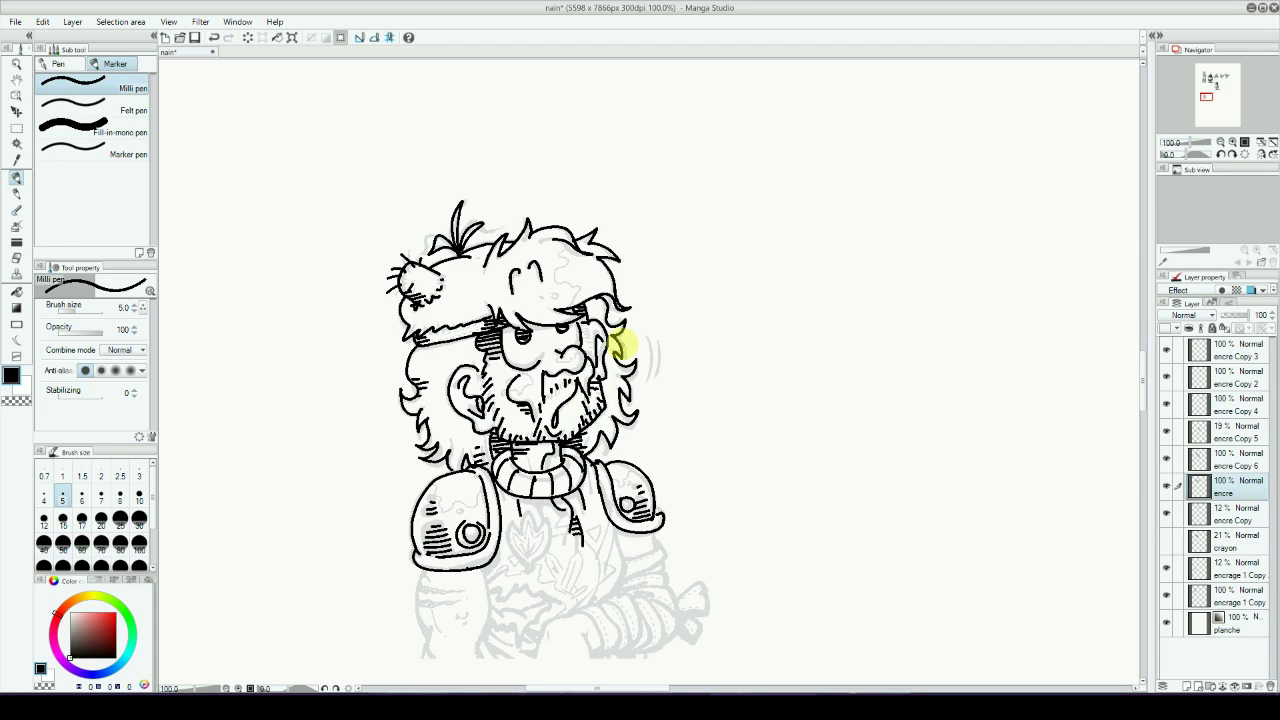
# Hide the encre Copy layer and the 12% encrage 1 Copy layer used for tracing.
pyautogui.click(1166, 485)
pyautogui.click(1166, 485)
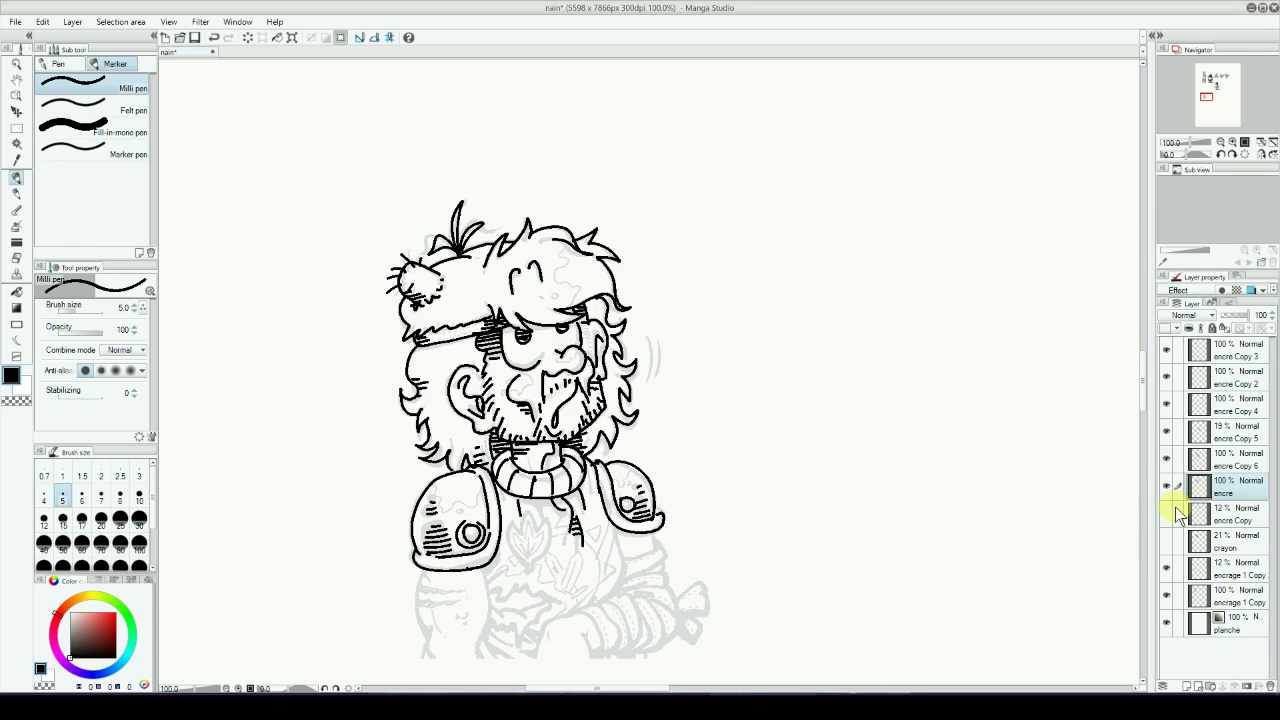
pyautogui.click(1215, 515)
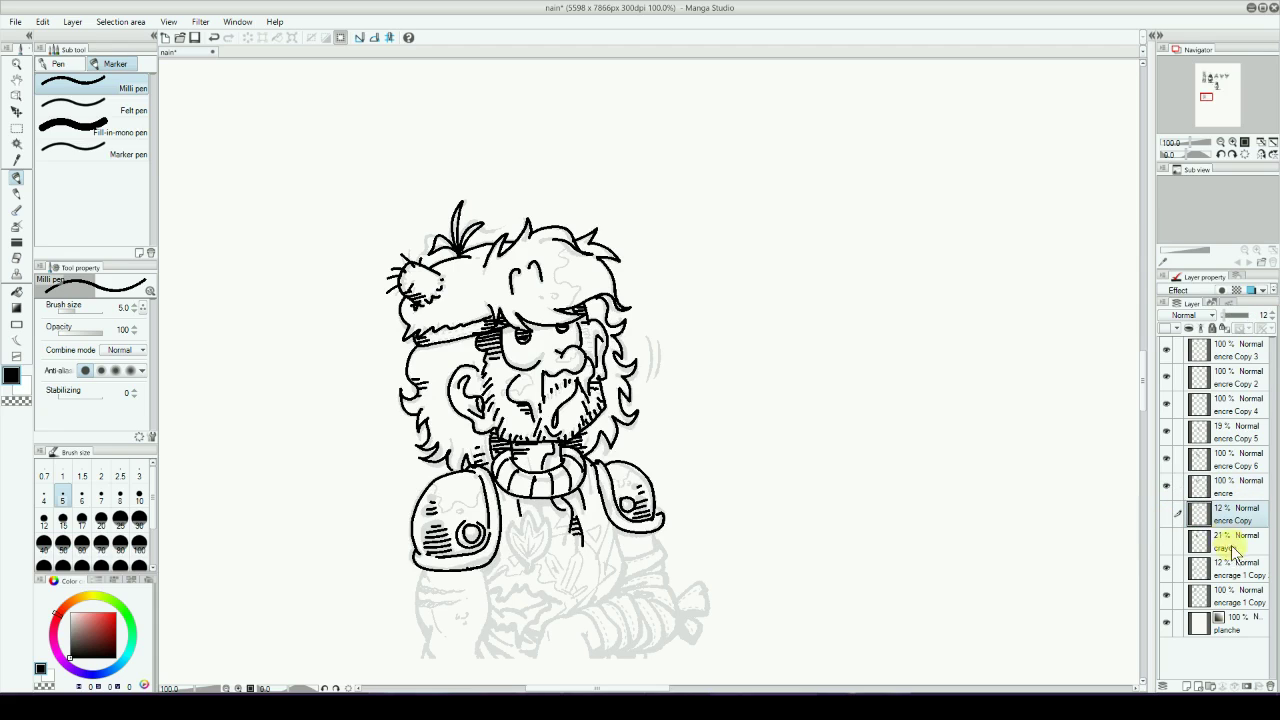
pyautogui.click(1166, 568)
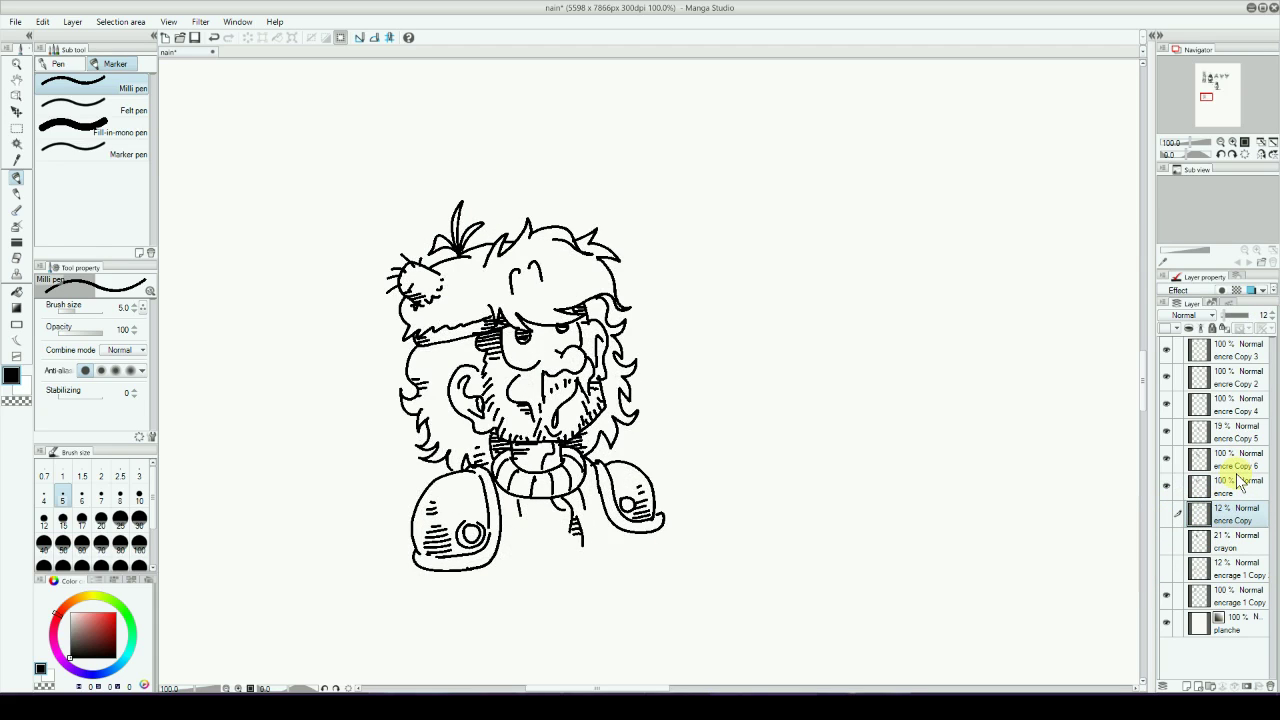
# Place a full-opacity copy of the original bust beside the newly inked thin-line version.
pyautogui.hotkey('ctrl', '-')
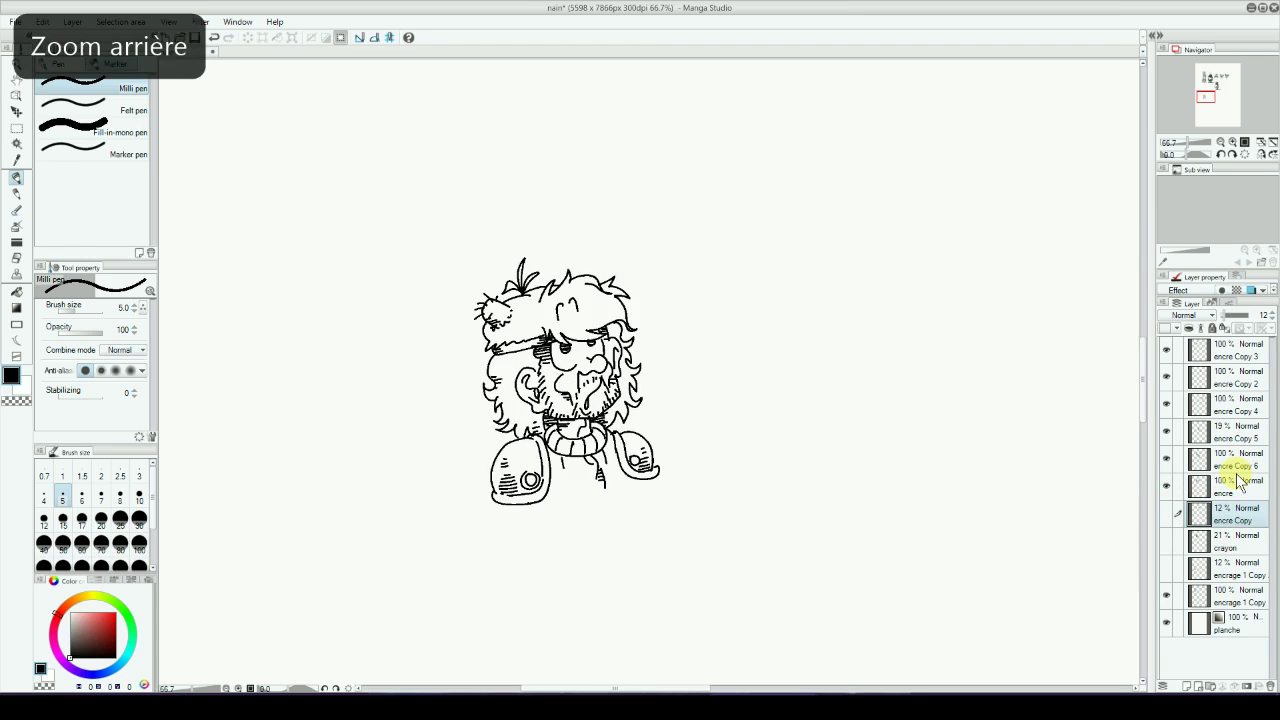
pyautogui.moveTo(808, 334)
pyautogui.mouseDown()
pyautogui.moveTo(831, 406)
pyautogui.moveTo(889, 486)
pyautogui.moveTo(834, 523)
pyautogui.mouseUp()
pyautogui.moveTo(730, 373)
pyautogui.mouseDown()
pyautogui.moveTo(760, 403)
pyautogui.moveTo(734, 349)
pyautogui.moveTo(734, 620)
pyautogui.mouseUp()
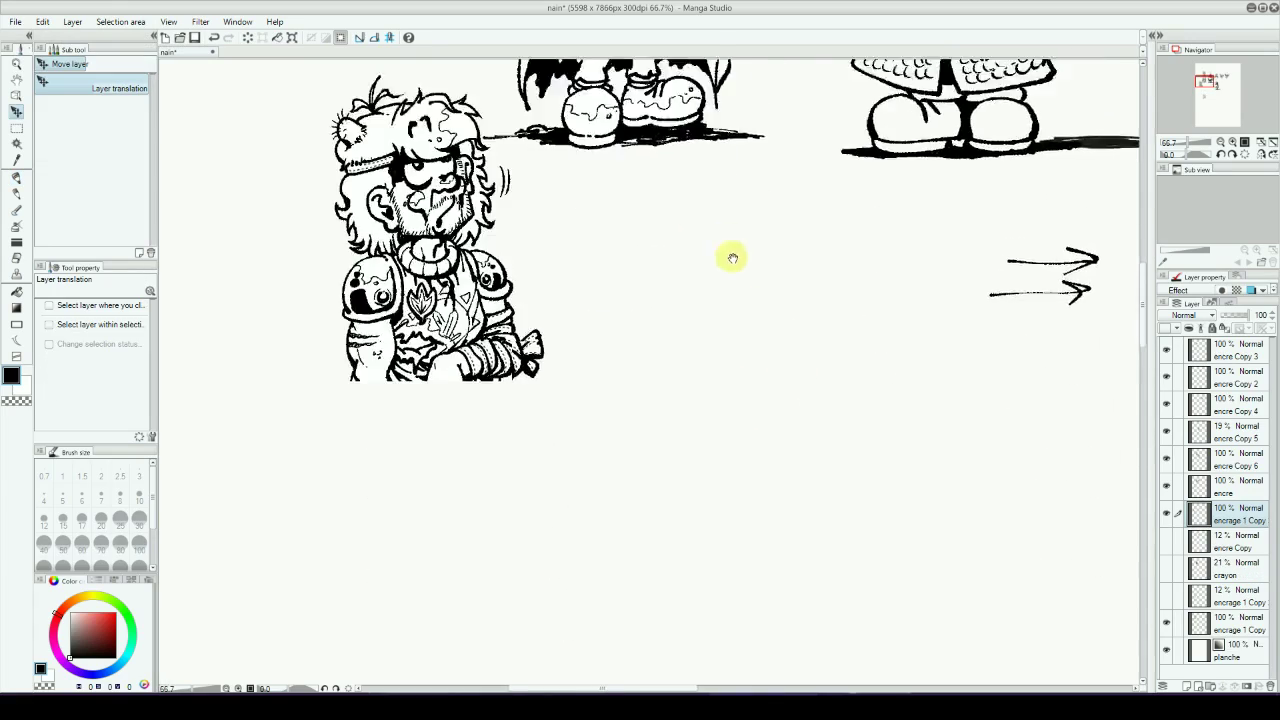
pyautogui.moveTo(432, 250); pyautogui.dragTo(583, 541)
pyautogui.moveTo(824, 501); pyautogui.dragTo(744, 120)
pyautogui.moveTo(490, 122); pyautogui.dragTo(338, 518)
pyautogui.moveTo(802, 535); pyautogui.dragTo(846, 528)
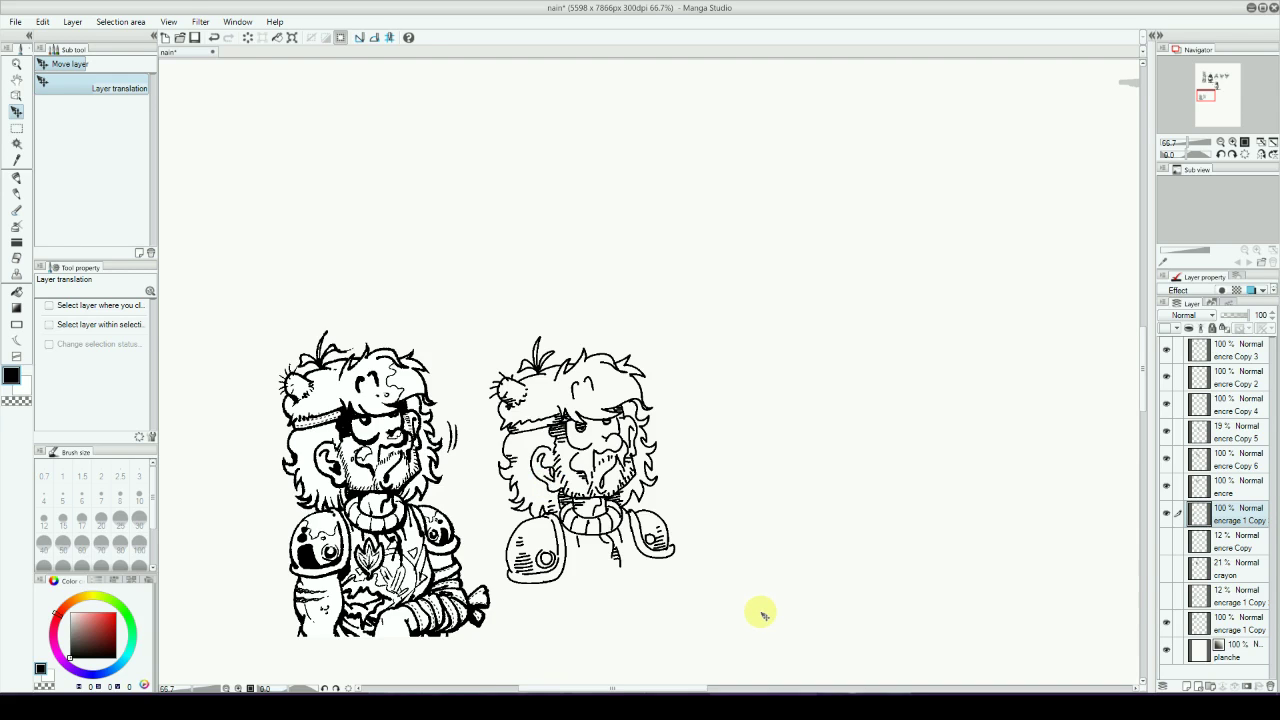
pyautogui.scroll(-1, 760, 614)
pyautogui.scroll(-1, 740, 206)
pyautogui.scroll(5, 743, 320)
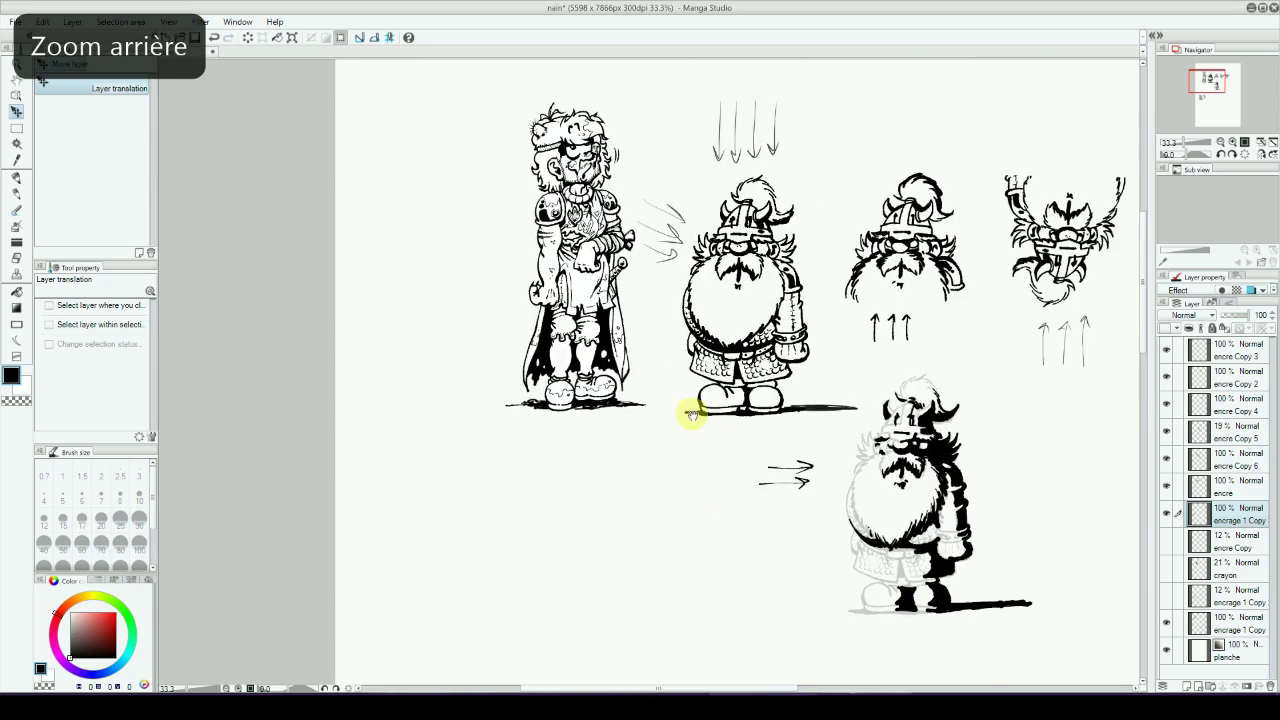
# Paste another copy of the original bust and place it on the far side of the thin-line version.
pyautogui.moveTo(692, 414); pyautogui.dragTo(686, 543)
pyautogui.hotkey('ctrl', 'v')
pyautogui.moveTo(588, 318); pyautogui.dragTo(466, 486)
pyautogui.moveTo(724, 539); pyautogui.dragTo(636, 250)
pyautogui.moveTo(366, 243); pyautogui.dragTo(638, 565)
pyautogui.moveTo(815, 579)
pyautogui.mouseDown()
pyautogui.moveTo(797, 443)
pyautogui.moveTo(730, 314)
pyautogui.mouseUp()
pyautogui.moveTo(587, 296)
pyautogui.mouseDown()
pyautogui.moveTo(597, 443)
pyautogui.moveTo(612, 440)
pyautogui.moveTo(611, 409)
pyautogui.moveTo(685, 413)
pyautogui.mouseUp()
pyautogui.hotkey('ctrl', '+')
pyautogui.hotkey('ctrl', '+')
pyautogui.moveTo(764, 461); pyautogui.dragTo(731, 437)
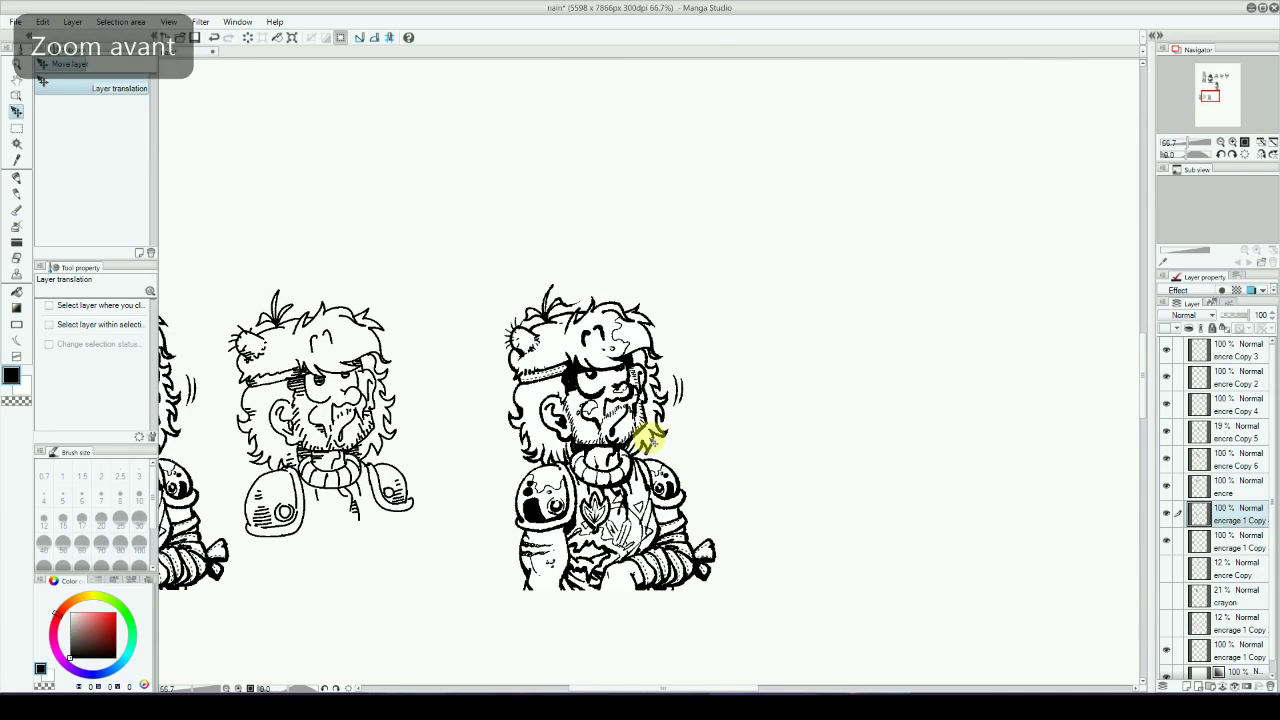
# Fade the pasted bust layer to 17% opacity and ready the Darker pencil on the encre layer.
pyautogui.moveTo(1246, 322); pyautogui.dragTo(1228, 326)
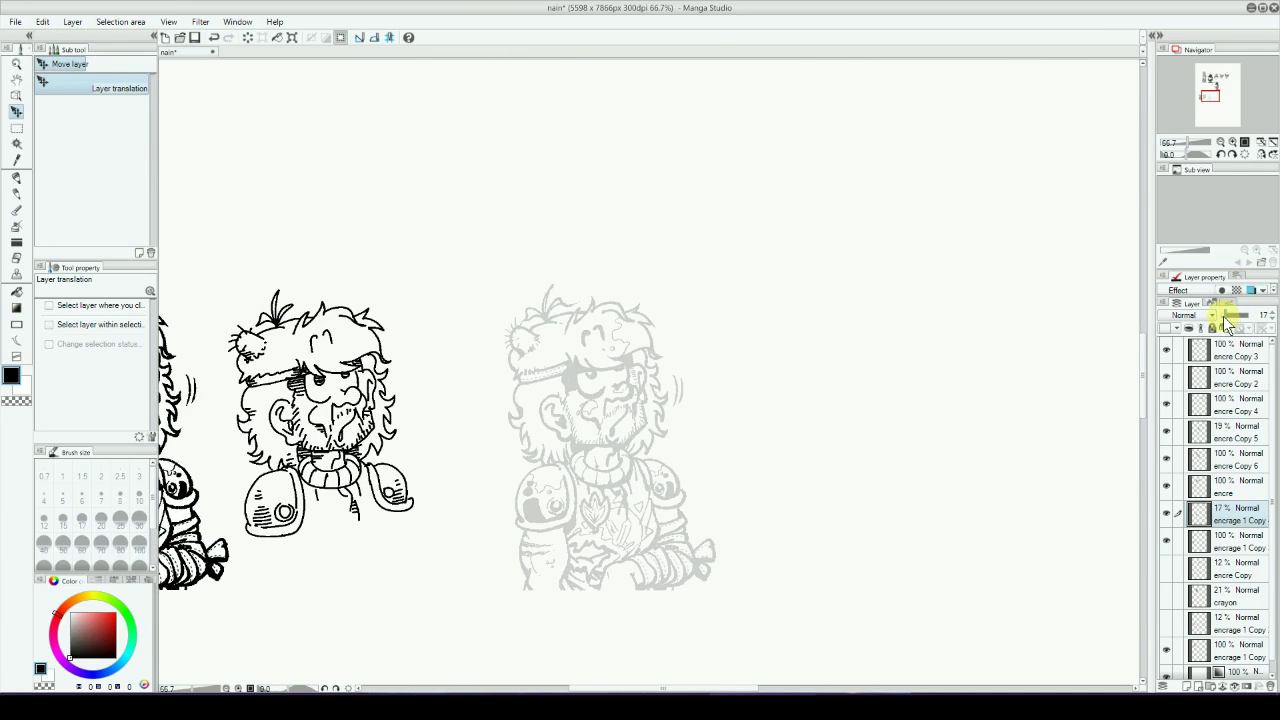
pyautogui.click(1240, 488)
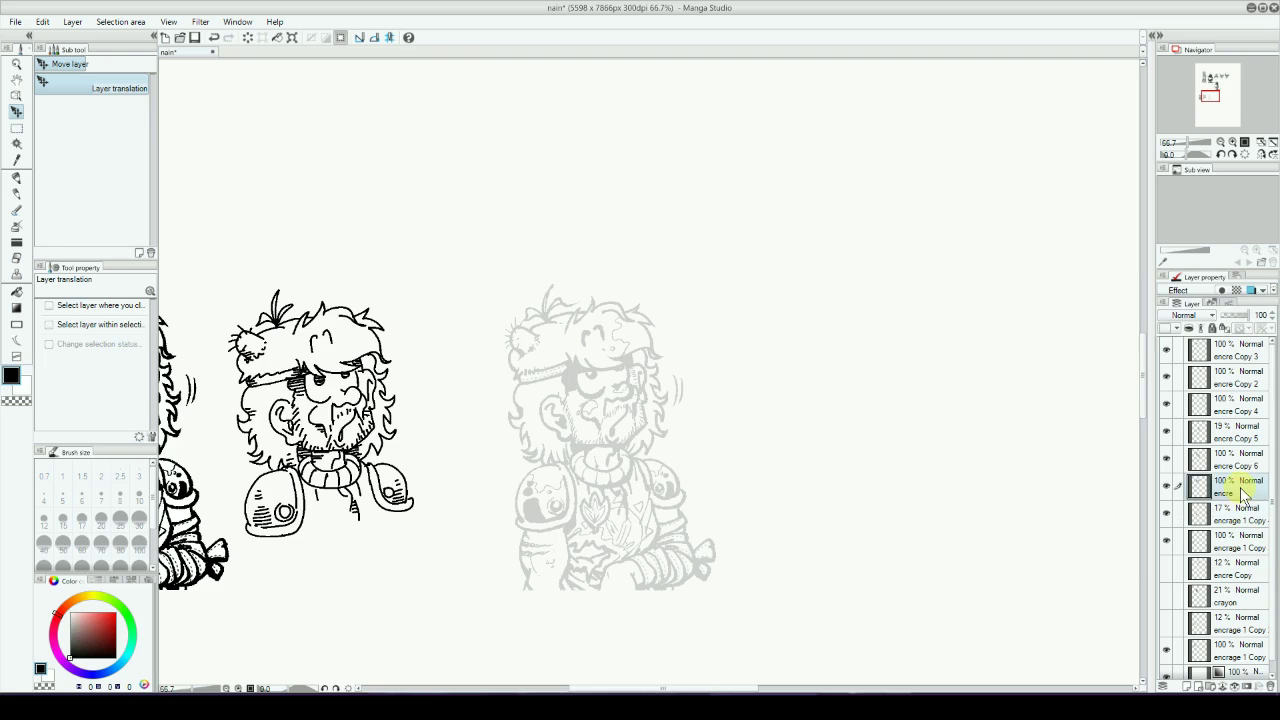
pyautogui.click(16, 193)
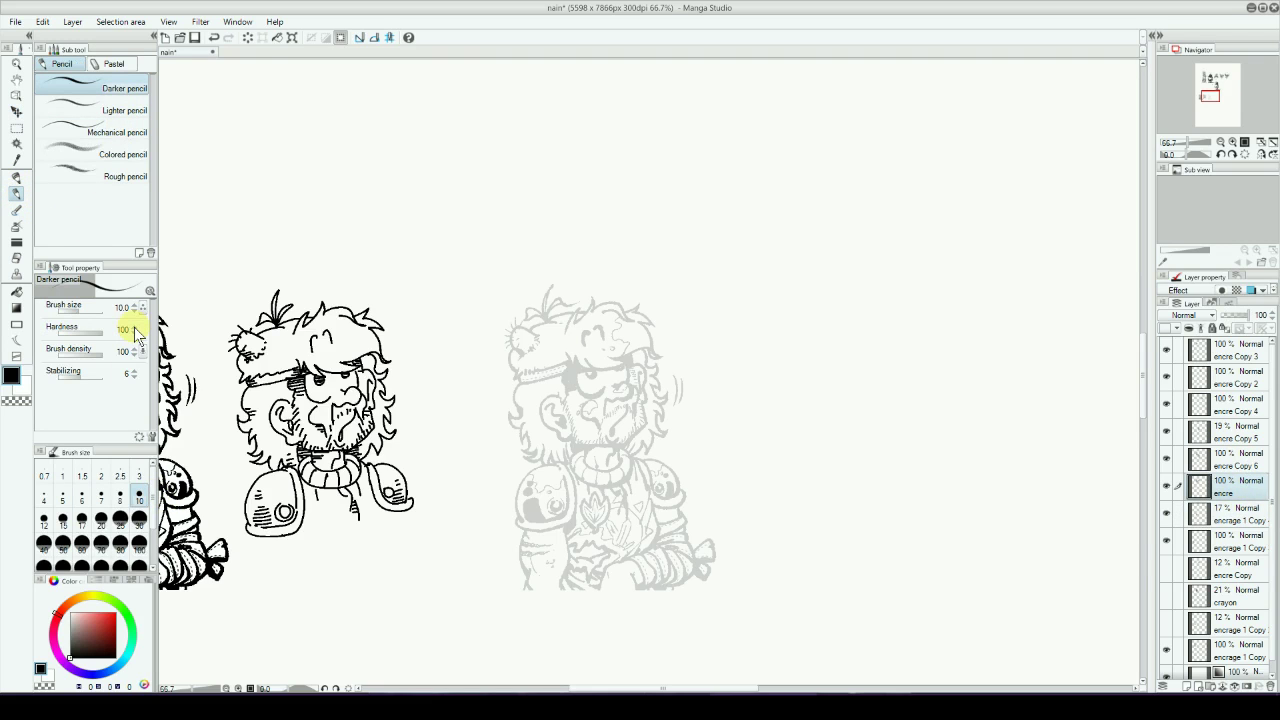
# Trace the fur cap over the faded bust with varied line weight, including its fringe, pompom, band, top tuft and curl marks.
pyautogui.hotkey('ctrl', '+')
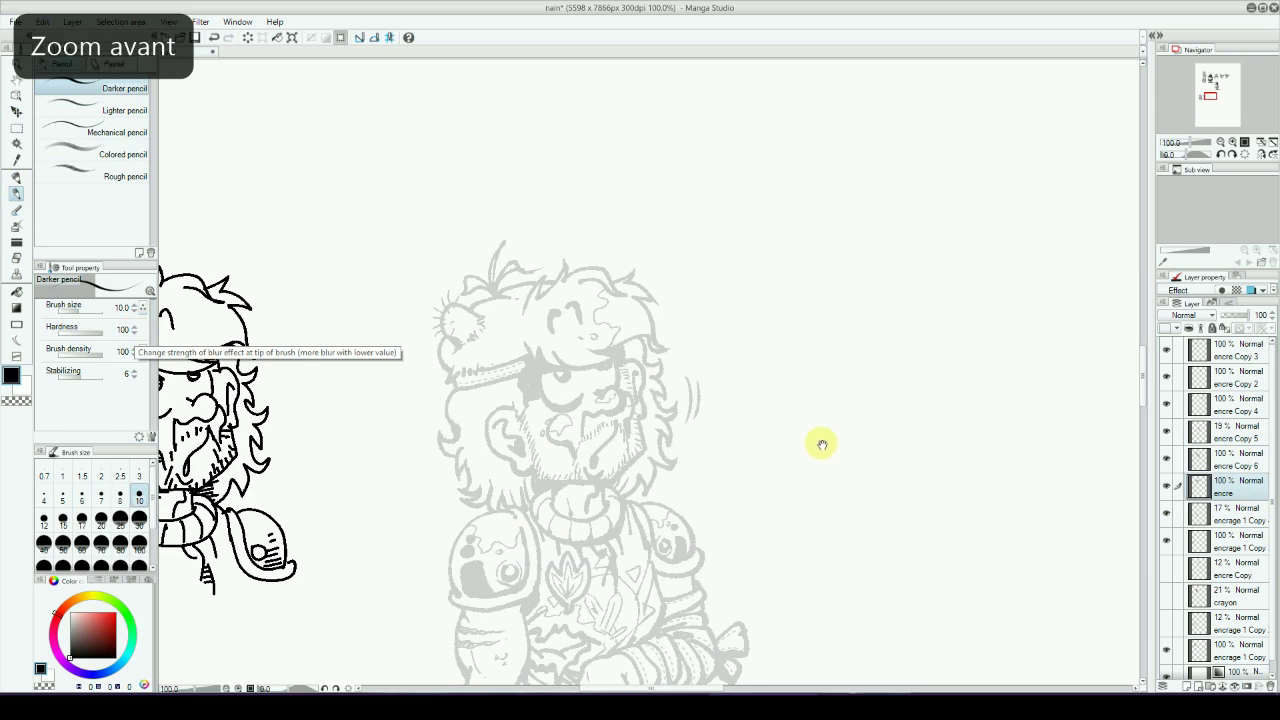
pyautogui.moveTo(793, 383); pyautogui.dragTo(794, 443)
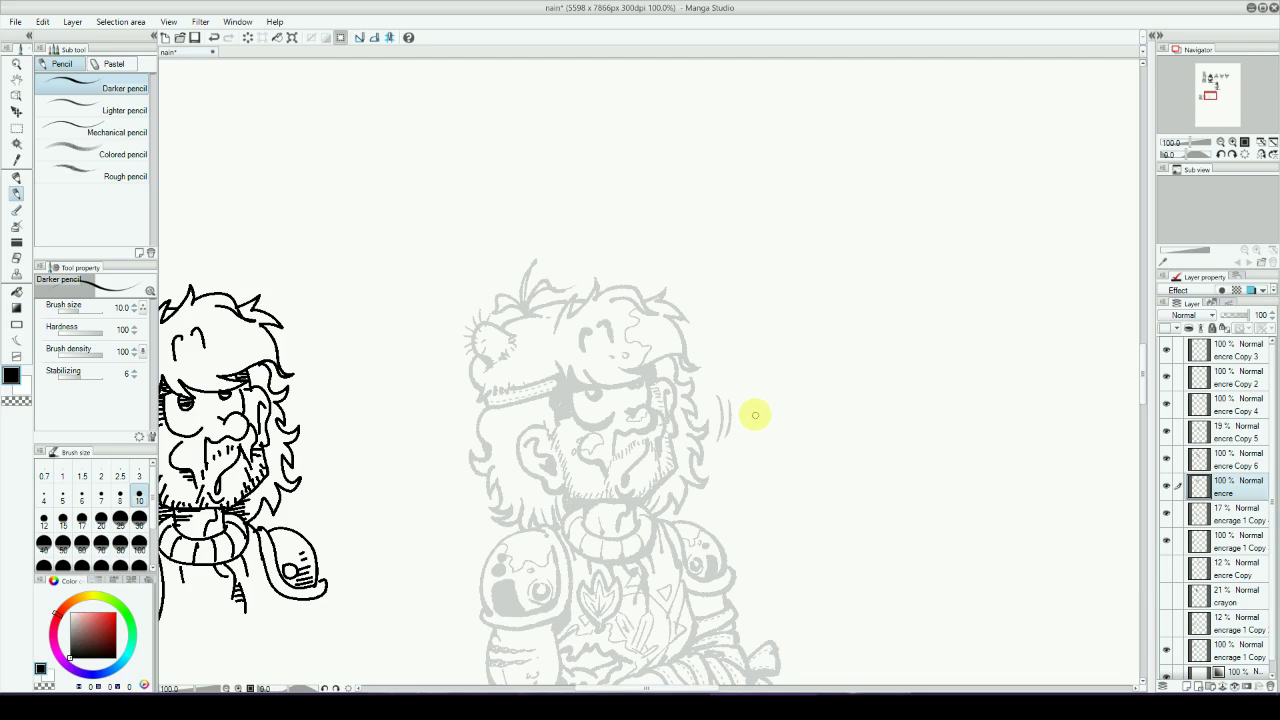
pyautogui.moveTo(810, 448); pyautogui.dragTo(781, 488)
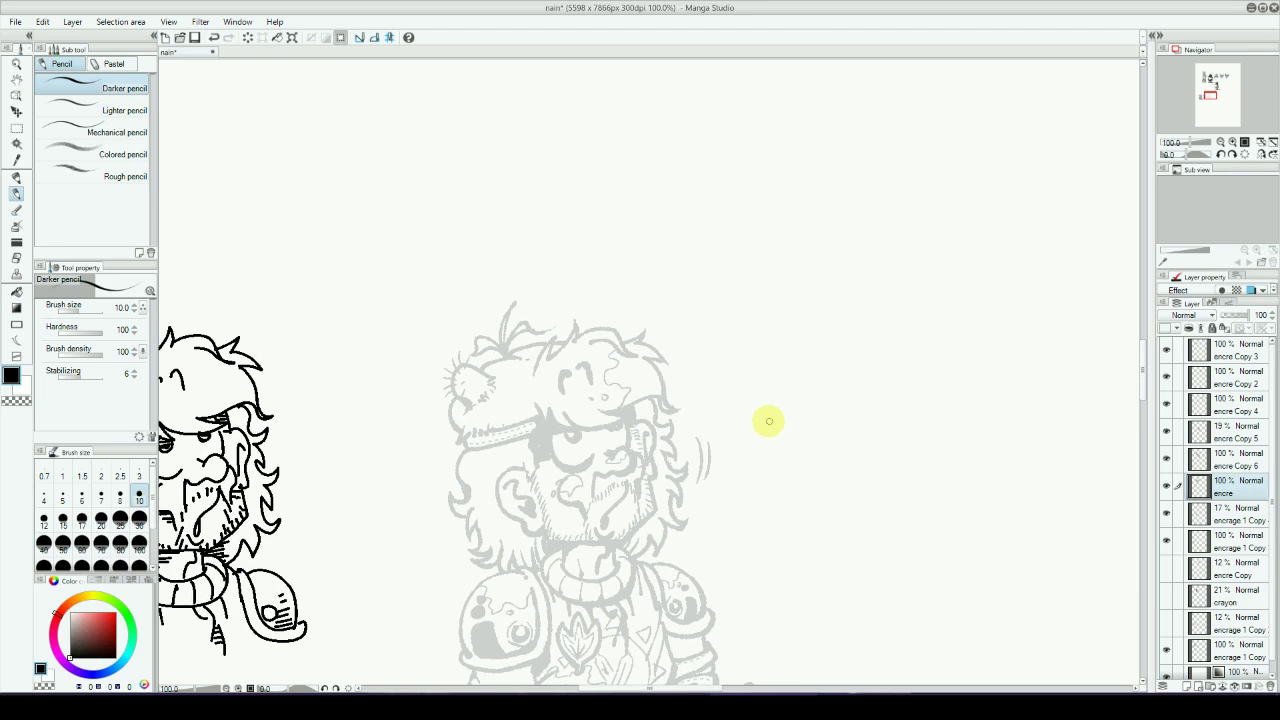
pyautogui.moveTo(533, 374)
pyautogui.mouseDown()
pyautogui.moveTo(575, 319)
pyautogui.moveTo(627, 350)
pyautogui.moveTo(593, 338)
pyautogui.moveTo(645, 346)
pyautogui.mouseUp()
pyautogui.moveTo(536, 405)
pyautogui.mouseDown()
pyautogui.moveTo(576, 435)
pyautogui.moveTo(622, 421)
pyautogui.moveTo(615, 408)
pyautogui.moveTo(655, 400)
pyautogui.moveTo(630, 406)
pyautogui.moveTo(658, 360)
pyautogui.moveTo(684, 408)
pyautogui.mouseUp()
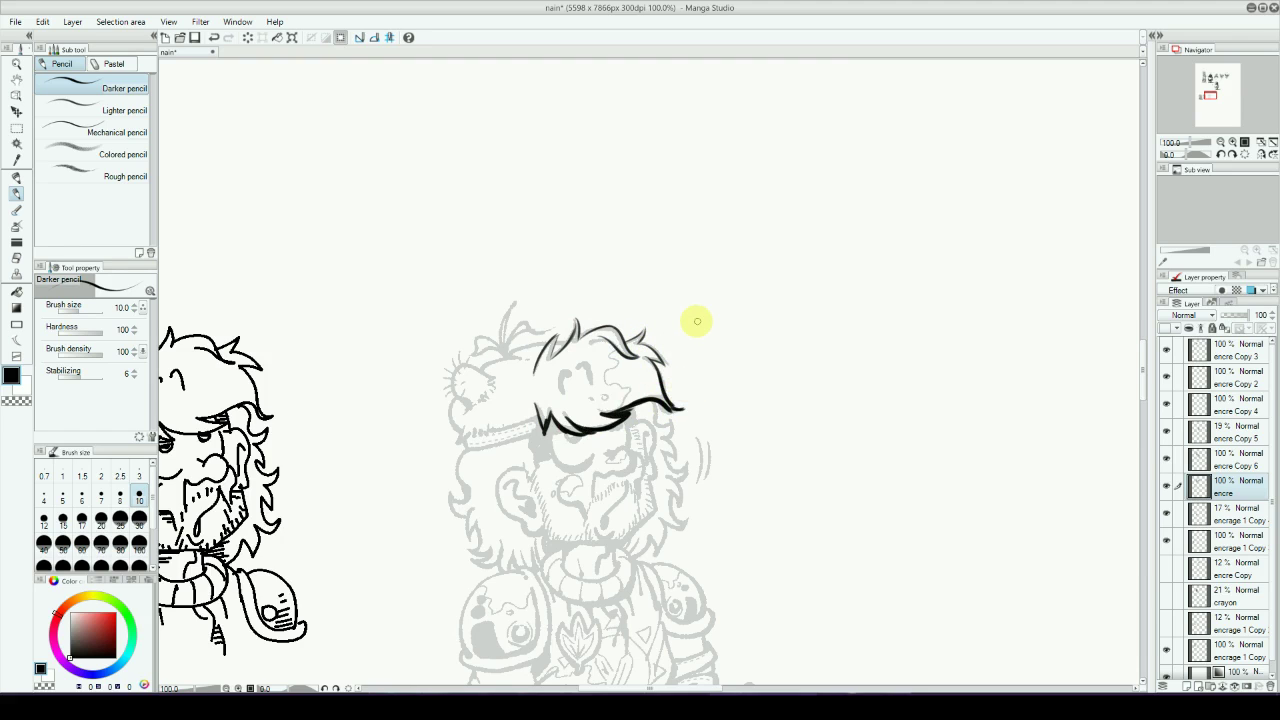
pyautogui.moveTo(492, 374)
pyautogui.mouseDown()
pyautogui.moveTo(458, 372)
pyautogui.moveTo(450, 384)
pyautogui.moveTo(466, 406)
pyautogui.moveTo(491, 376)
pyautogui.moveTo(465, 410)
pyautogui.moveTo(513, 372)
pyautogui.moveTo(479, 371)
pyautogui.moveTo(561, 342)
pyautogui.moveTo(451, 400)
pyautogui.moveTo(445, 416)
pyautogui.moveTo(453, 446)
pyautogui.moveTo(529, 424)
pyautogui.moveTo(461, 437)
pyautogui.moveTo(468, 450)
pyautogui.moveTo(556, 419)
pyautogui.mouseUp()
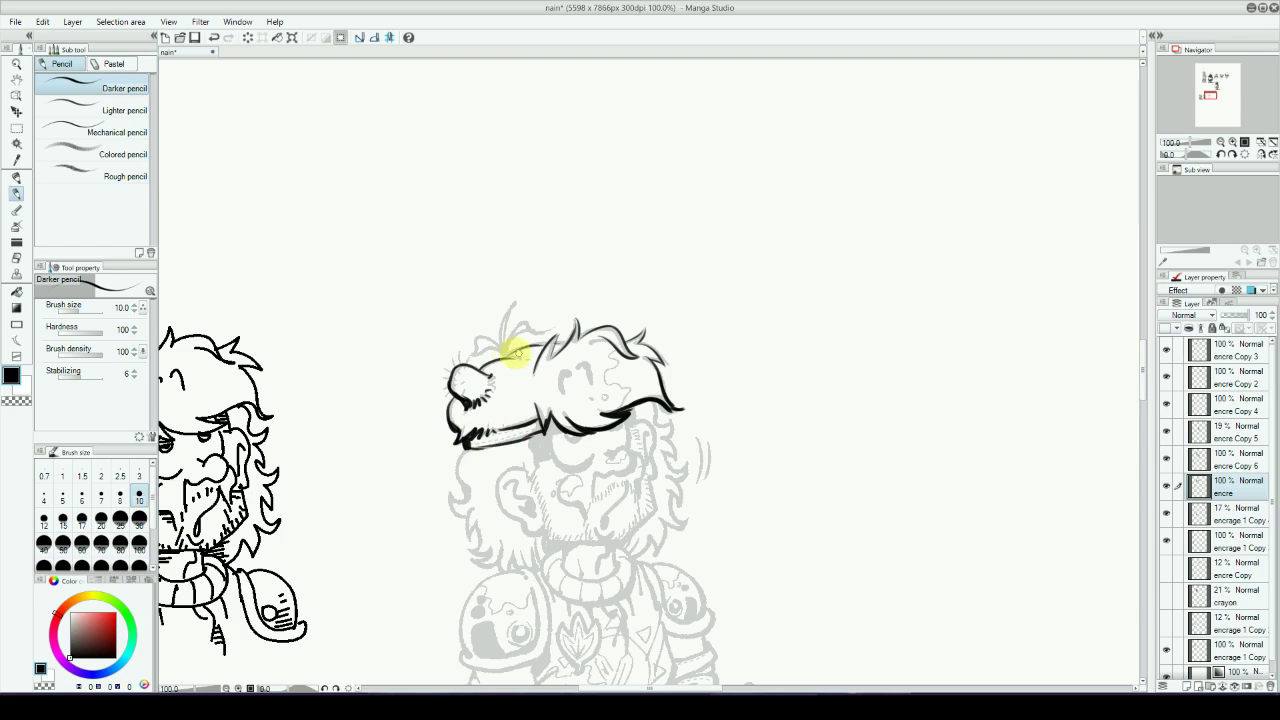
pyautogui.moveTo(498, 350)
pyautogui.mouseDown()
pyautogui.moveTo(516, 325)
pyautogui.moveTo(546, 327)
pyautogui.moveTo(515, 365)
pyautogui.mouseUp()
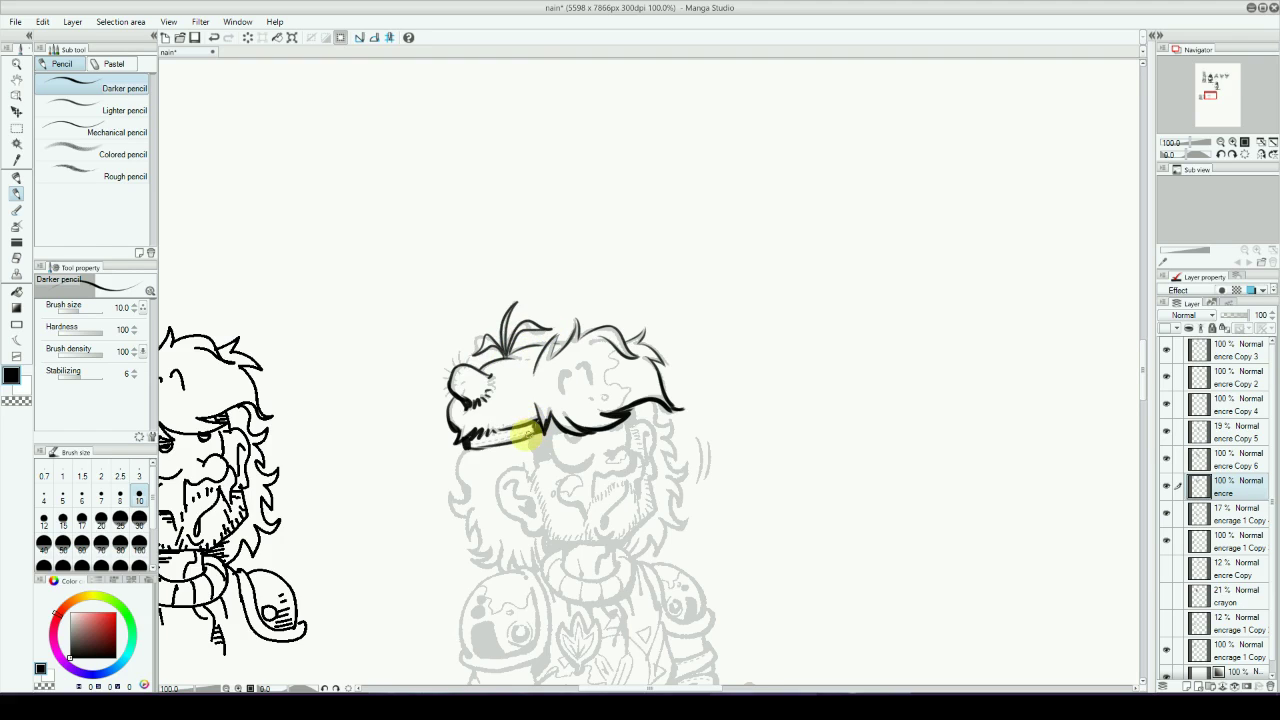
pyautogui.moveTo(560, 383); pyautogui.dragTo(580, 366)
pyautogui.scroll(-1, 680, 363)
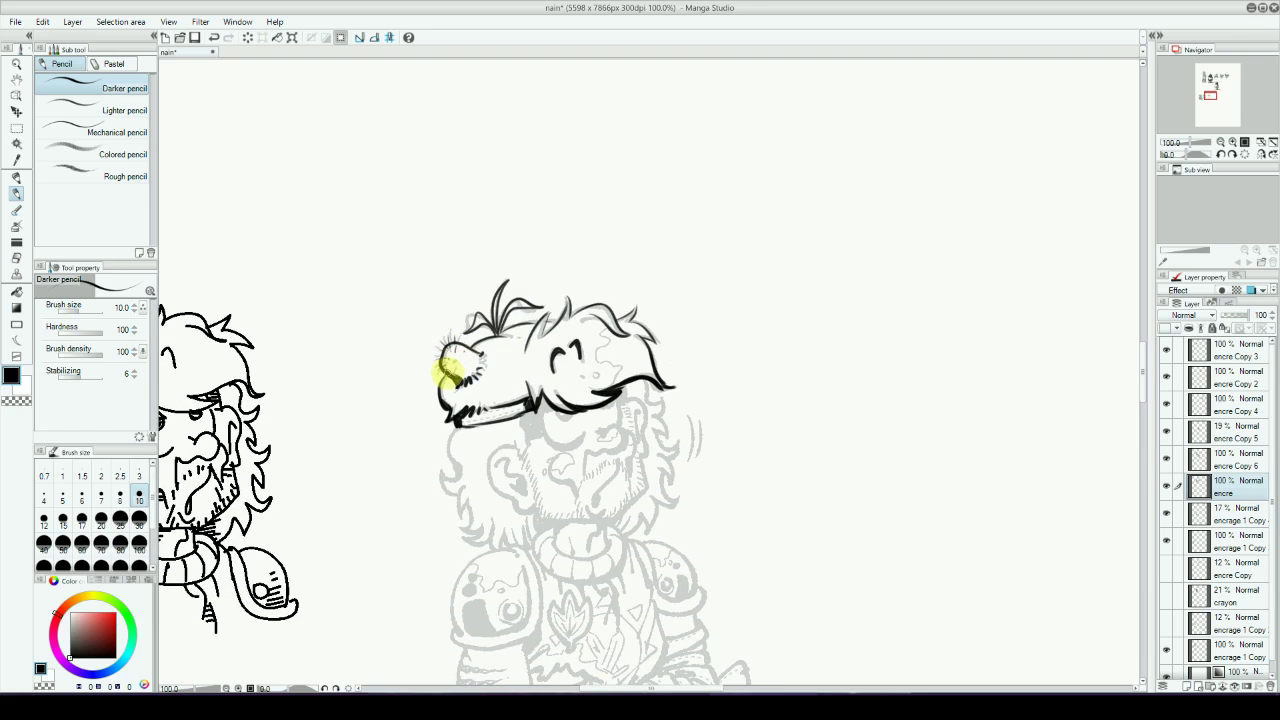
# Ink the eyes, nose and mouth of the face under the cap, thickening the lines in the shadows.
pyautogui.scroll(-1, 665, 418)
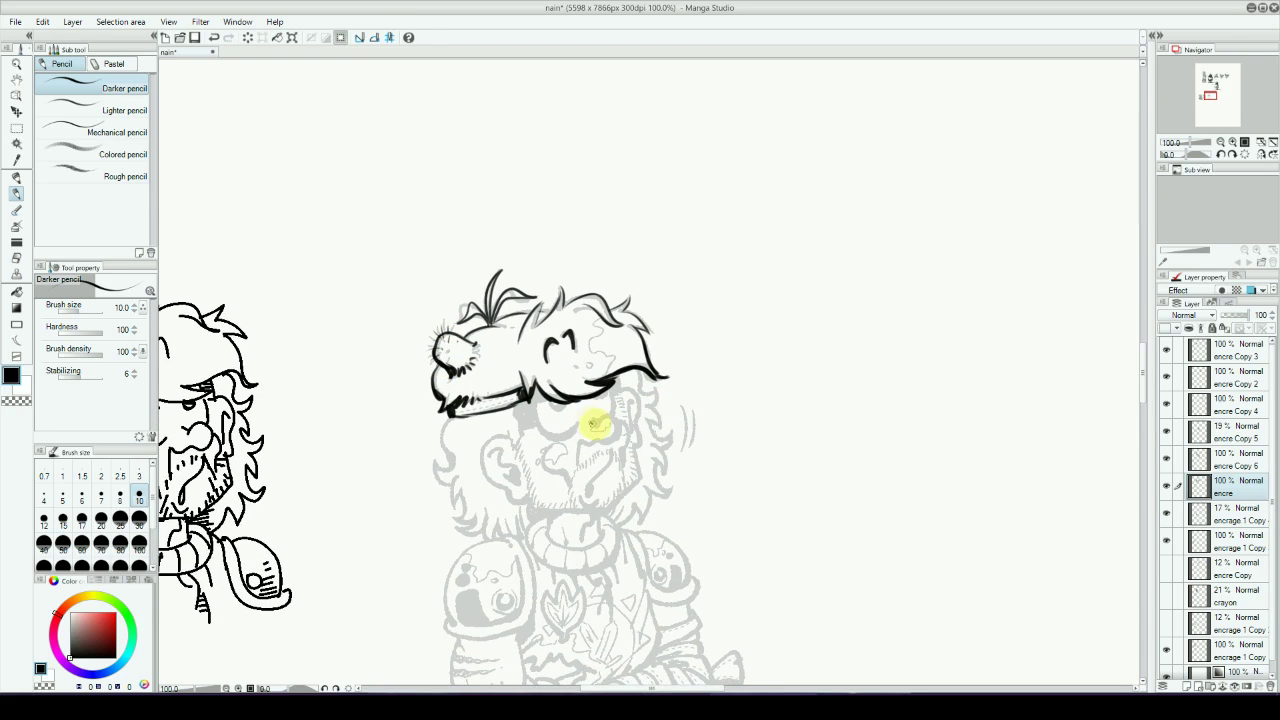
pyautogui.moveTo(583, 440); pyautogui.dragTo(579, 468)
pyautogui.moveTo(533, 390)
pyautogui.mouseDown()
pyautogui.moveTo(547, 435)
pyautogui.moveTo(572, 431)
pyautogui.moveTo(549, 440)
pyautogui.moveTo(580, 440)
pyautogui.mouseUp()
pyautogui.moveTo(604, 386)
pyautogui.mouseDown()
pyautogui.moveTo(612, 415)
pyautogui.moveTo(554, 404)
pyautogui.mouseUp()
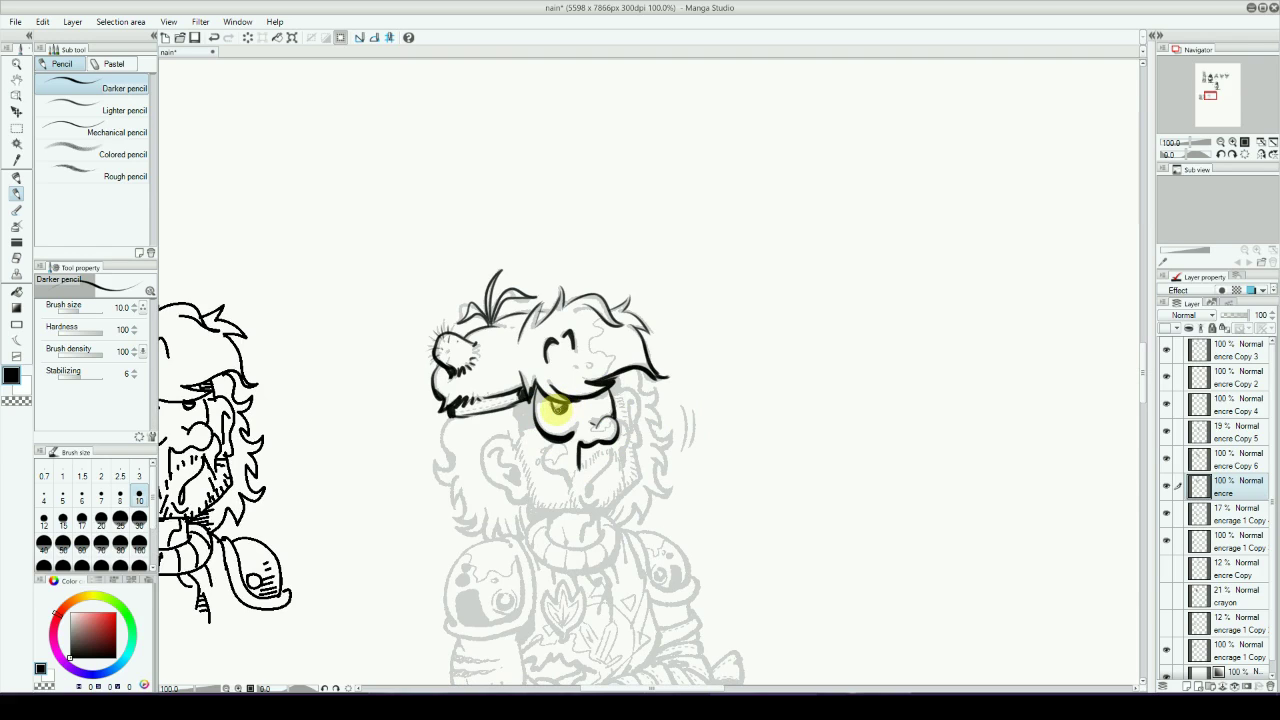
pyautogui.moveTo(612, 452)
pyautogui.mouseDown()
pyautogui.moveTo(589, 488)
pyautogui.moveTo(583, 463)
pyautogui.moveTo(543, 451)
pyautogui.moveTo(560, 474)
pyautogui.moveTo(612, 462)
pyautogui.mouseUp()
pyautogui.moveTo(614, 418); pyautogui.dragTo(622, 478)
# Ink the ear, the hair behind it, the dark area beside the eye and the far contour of the face.
pyautogui.moveTo(505, 430)
pyautogui.mouseDown()
pyautogui.moveTo(495, 483)
pyautogui.moveTo(510, 497)
pyautogui.moveTo(522, 486)
pyautogui.moveTo(508, 467)
pyautogui.moveTo(503, 449)
pyautogui.mouseUp()
pyautogui.moveTo(510, 398); pyautogui.dragTo(528, 455)
pyautogui.moveTo(451, 420)
pyautogui.mouseDown()
pyautogui.moveTo(451, 465)
pyautogui.moveTo(437, 465)
pyautogui.moveTo(438, 482)
pyautogui.moveTo(453, 479)
pyautogui.moveTo(452, 518)
pyautogui.moveTo(483, 516)
pyautogui.mouseUp()
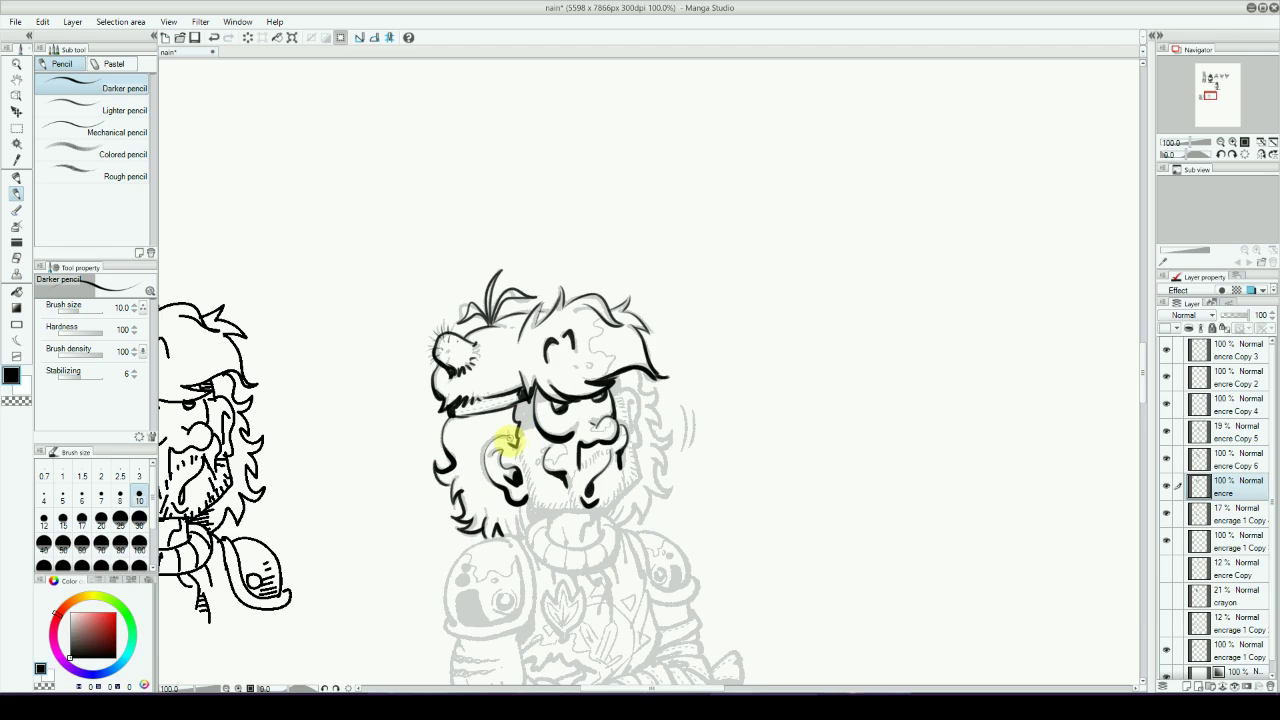
pyautogui.moveTo(534, 423)
pyautogui.mouseDown()
pyautogui.moveTo(527, 410)
pyautogui.moveTo(520, 429)
pyautogui.moveTo(528, 372)
pyautogui.moveTo(512, 440)
pyautogui.mouseUp()
pyautogui.moveTo(619, 400)
pyautogui.mouseDown()
pyautogui.moveTo(633, 449)
pyautogui.moveTo(536, 511)
pyautogui.moveTo(626, 491)
pyautogui.moveTo(635, 474)
pyautogui.moveTo(608, 500)
pyautogui.moveTo(543, 512)
pyautogui.moveTo(600, 511)
pyautogui.moveTo(640, 479)
pyautogui.moveTo(550, 518)
pyautogui.moveTo(597, 533)
pyautogui.moveTo(552, 519)
pyautogui.moveTo(591, 531)
pyautogui.moveTo(593, 514)
pyautogui.moveTo(537, 522)
pyautogui.moveTo(609, 529)
pyautogui.mouseUp()
# Ink the collar outline, both shoulder guards with their black patches, and the wavy hair on the far side of the face.
pyautogui.scroll(-2, 609, 529)
pyautogui.moveTo(470, 466)
pyautogui.mouseDown()
pyautogui.moveTo(429, 514)
pyautogui.moveTo(435, 545)
pyautogui.moveTo(503, 537)
pyautogui.moveTo(463, 520)
pyautogui.moveTo(486, 514)
pyautogui.moveTo(444, 526)
pyautogui.moveTo(457, 525)
pyautogui.moveTo(444, 500)
pyautogui.moveTo(500, 492)
pyautogui.mouseUp()
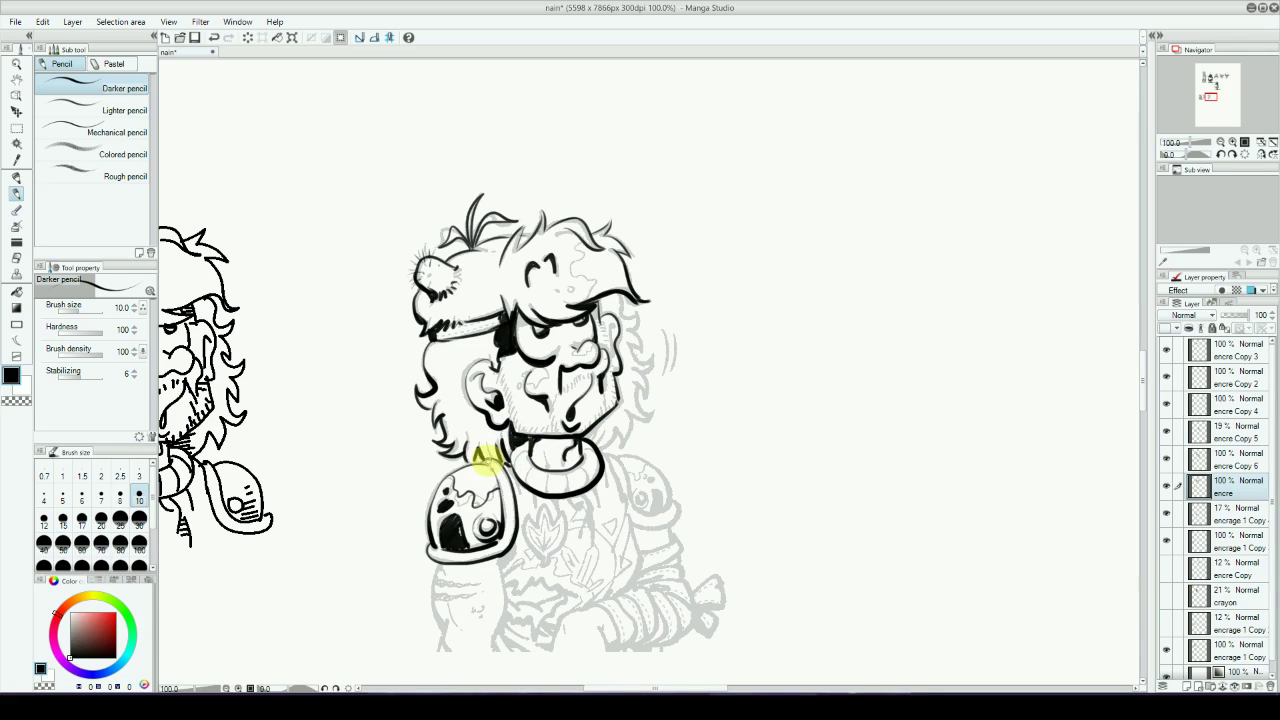
pyautogui.moveTo(632, 322)
pyautogui.mouseDown()
pyautogui.moveTo(648, 354)
pyautogui.moveTo(636, 399)
pyautogui.moveTo(648, 413)
pyautogui.moveTo(604, 454)
pyautogui.moveTo(628, 491)
pyautogui.moveTo(668, 509)
pyautogui.moveTo(629, 523)
pyautogui.moveTo(640, 500)
pyautogui.moveTo(662, 509)
pyautogui.moveTo(648, 470)
pyautogui.mouseUp()
# Add the cheek and cap patch details, the beard stubble hatching and the curved movement lines beside the head.
pyautogui.moveTo(578, 355)
pyautogui.mouseDown()
pyautogui.moveTo(586, 343)
pyautogui.moveTo(528, 375)
pyautogui.mouseUp()
pyautogui.moveTo(586, 234)
pyautogui.mouseDown()
pyautogui.moveTo(575, 298)
pyautogui.moveTo(528, 228)
pyautogui.mouseUp()
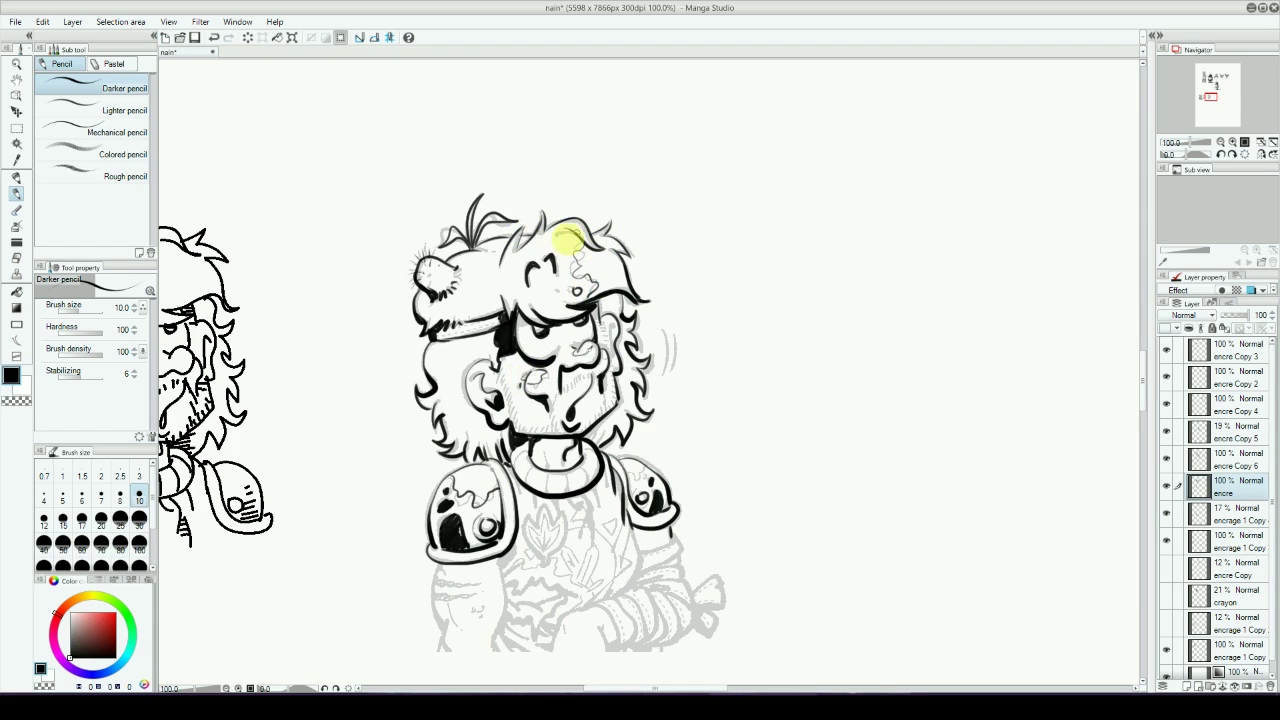
pyautogui.moveTo(720, 331); pyautogui.dragTo(640, 360)
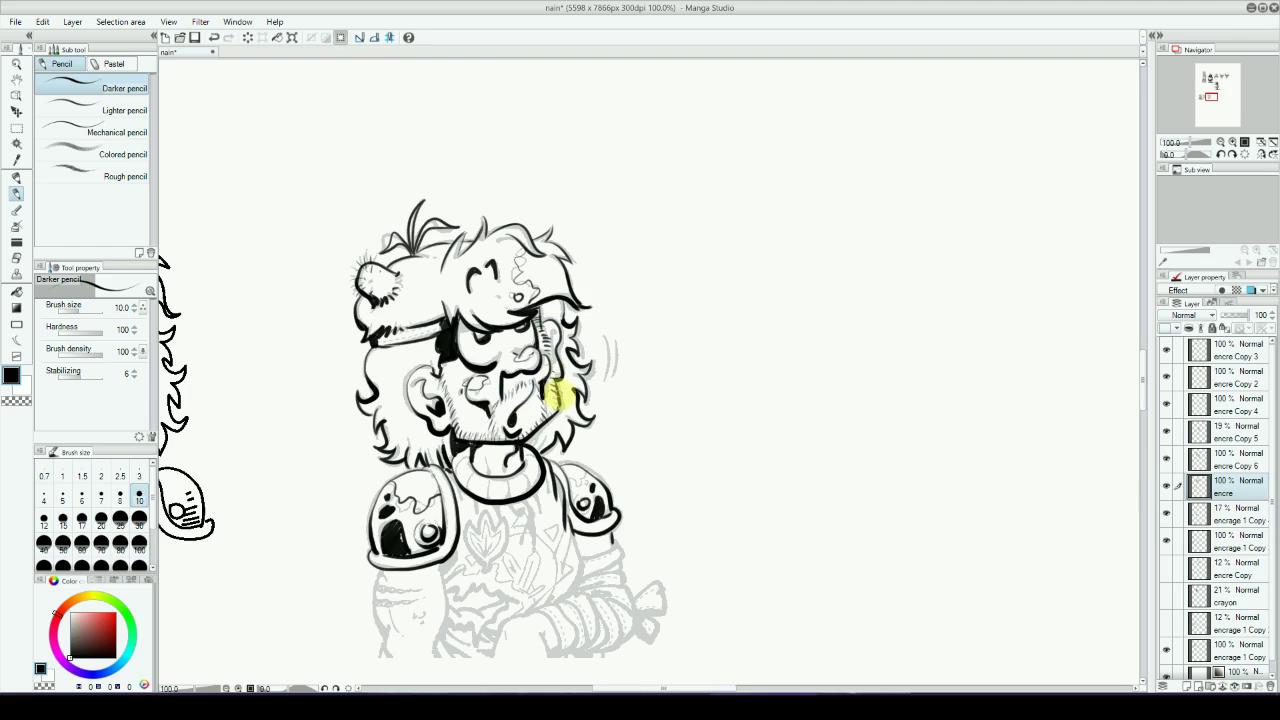
pyautogui.moveTo(616, 350)
pyautogui.mouseDown()
pyautogui.moveTo(603, 329)
pyautogui.moveTo(600, 392)
pyautogui.mouseUp()
# Ink the collar ribs, the leaf emblem on the chest and the contours of the upper arm.
pyautogui.scroll(-2, 754, 428)
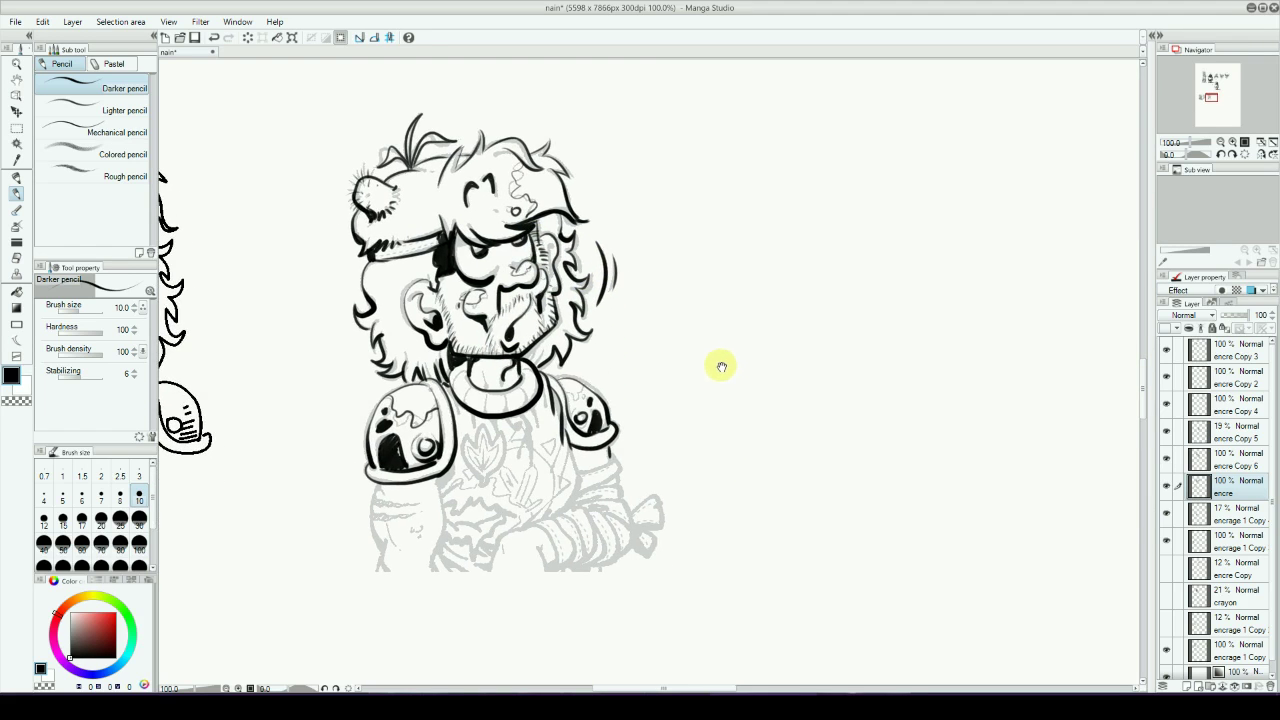
pyautogui.moveTo(776, 380); pyautogui.dragTo(806, 391)
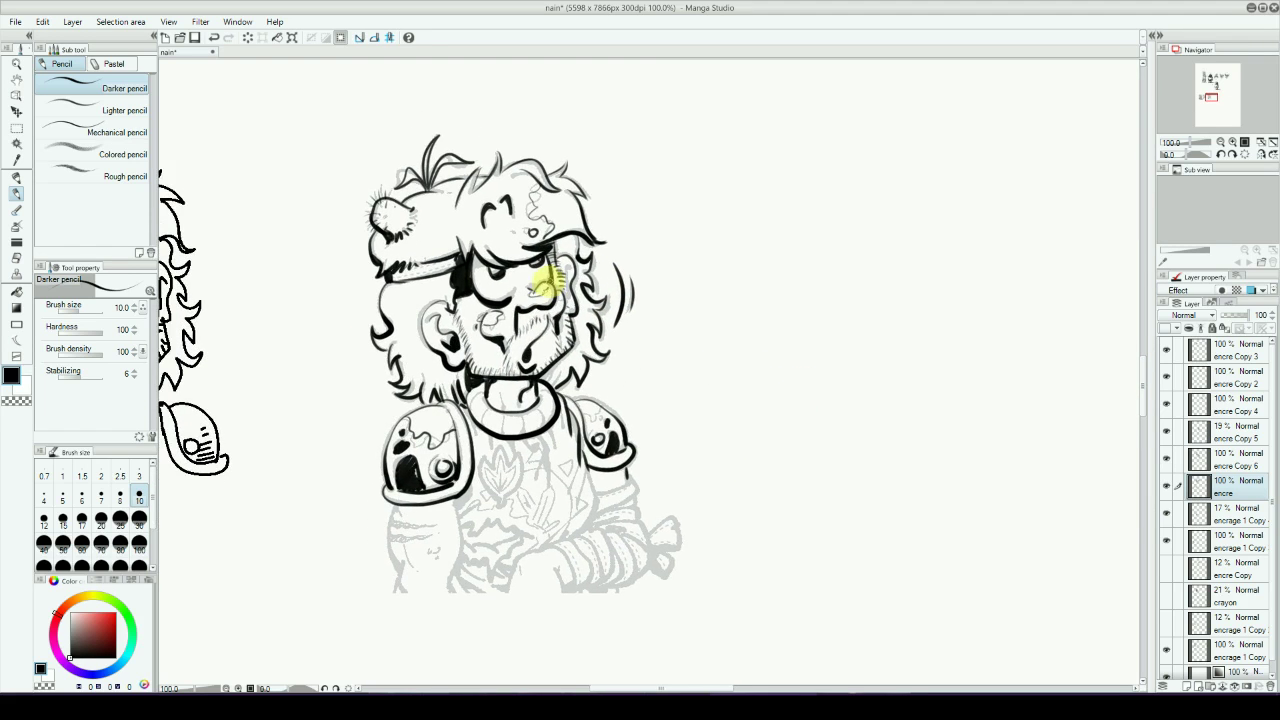
pyautogui.moveTo(509, 457); pyautogui.dragTo(540, 478)
pyautogui.moveTo(503, 434)
pyautogui.mouseDown()
pyautogui.moveTo(491, 457)
pyautogui.moveTo(500, 505)
pyautogui.mouseUp()
pyautogui.moveTo(410, 490); pyautogui.dragTo(395, 560)
pyautogui.moveTo(466, 470); pyautogui.dragTo(461, 563)
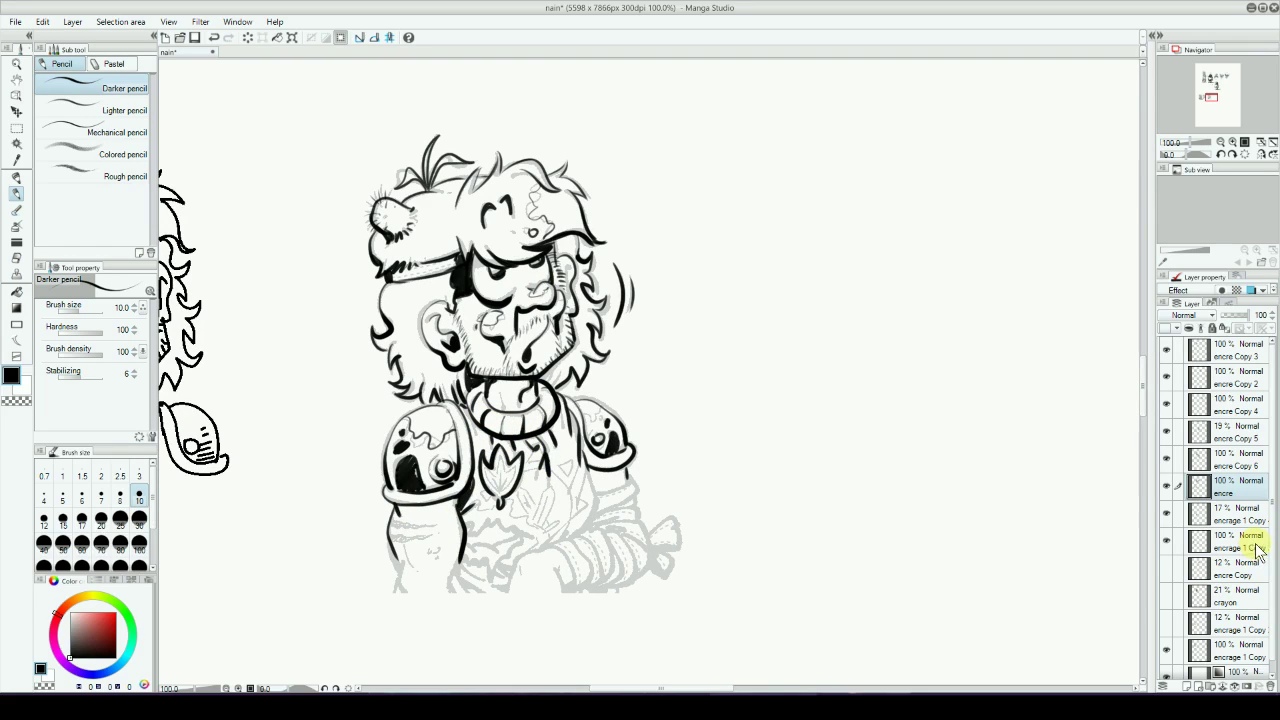
# Hide the 17% encrage 1 Copy tracing layer and show the three bust versions side by side.
pyautogui.click(1166, 514)
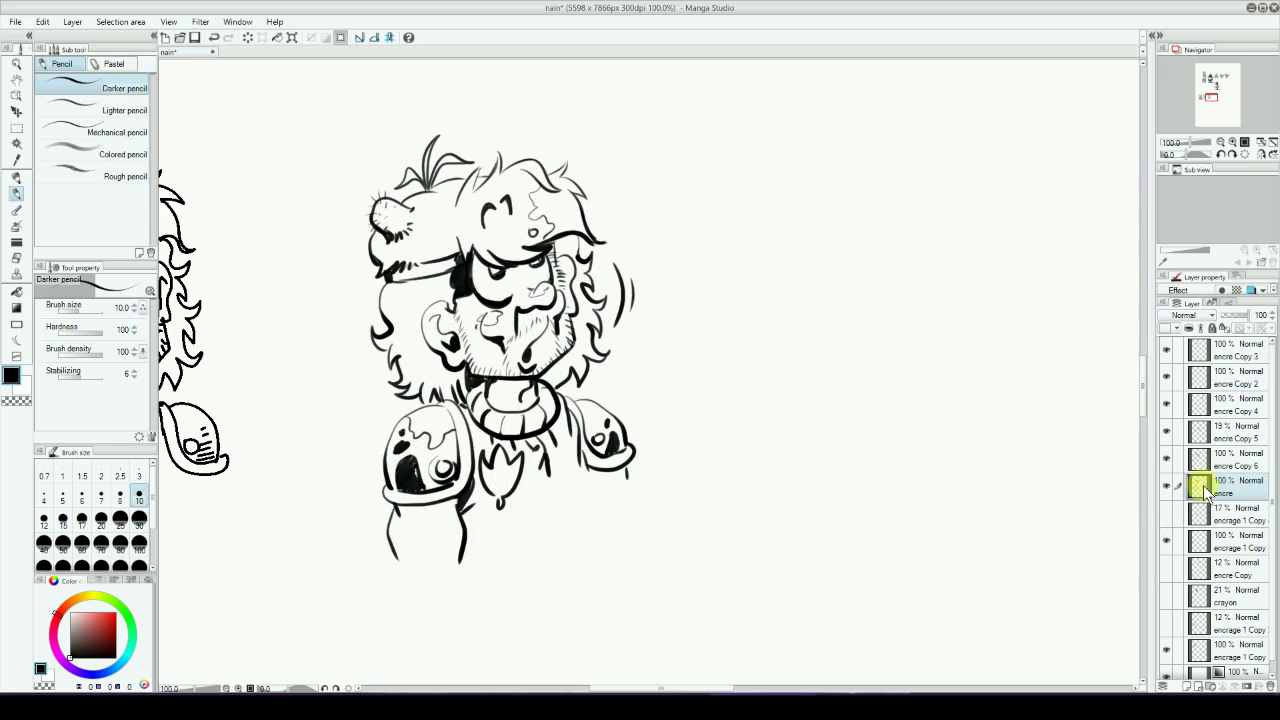
pyautogui.moveTo(577, 566); pyautogui.dragTo(916, 547)
pyautogui.moveTo(586, 542); pyautogui.dragTo(654, 540)
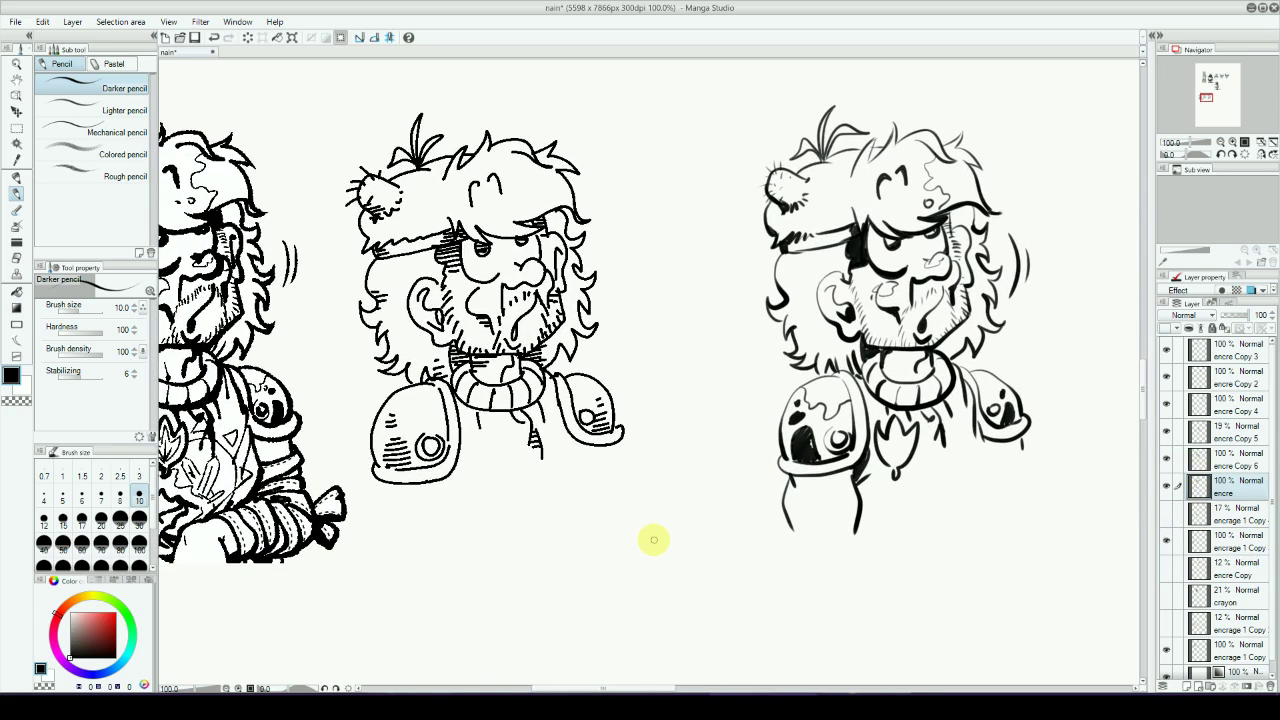
pyautogui.scroll(-1, 654, 540)
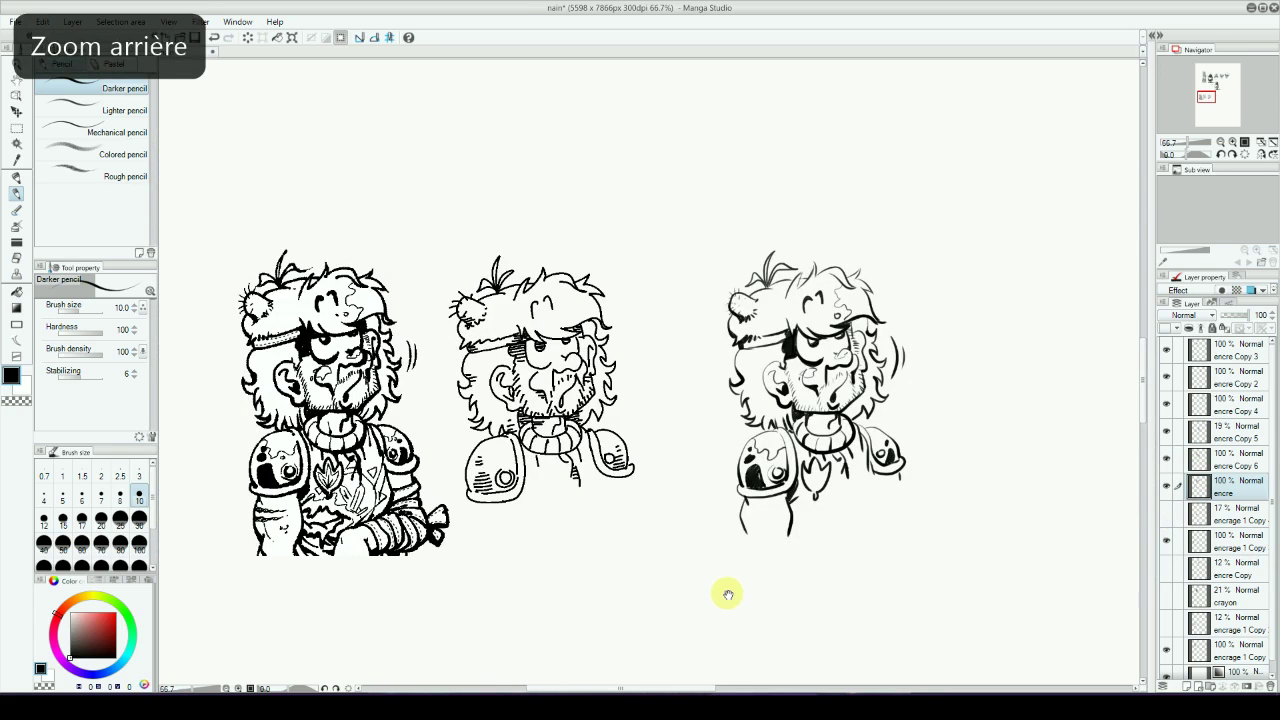
pyautogui.moveTo(727, 595); pyautogui.dragTo(760, 569)
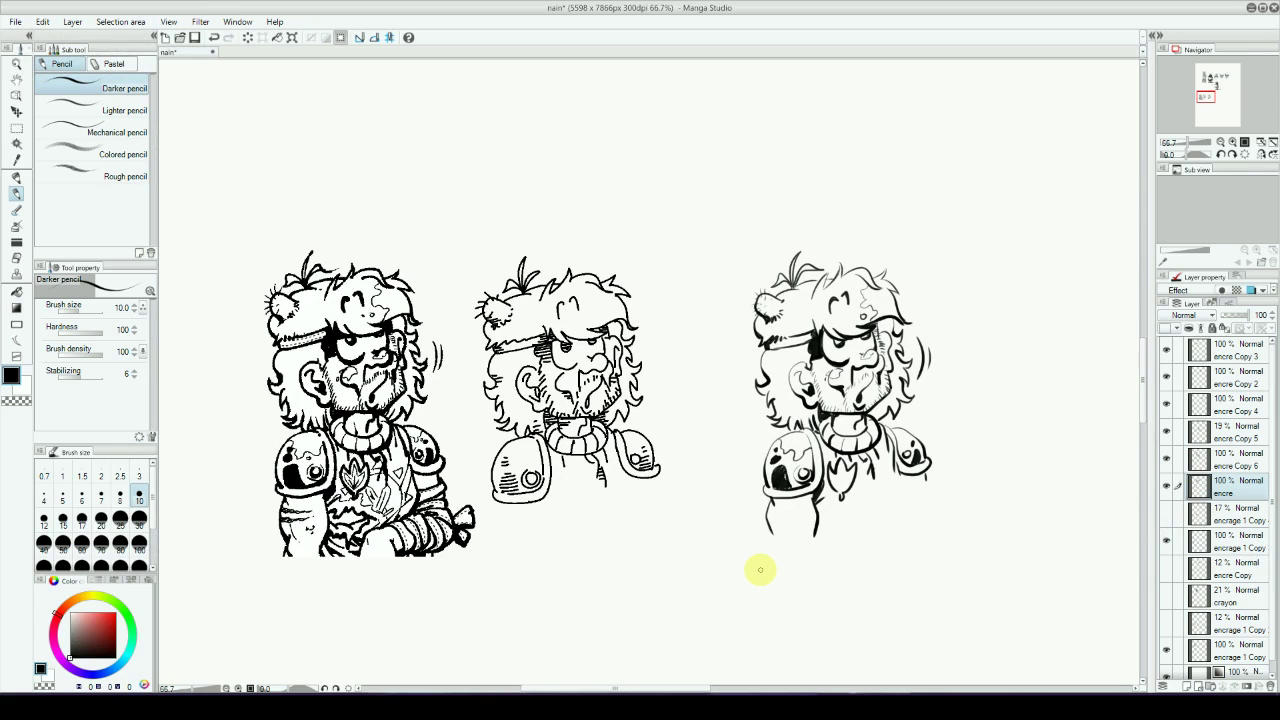